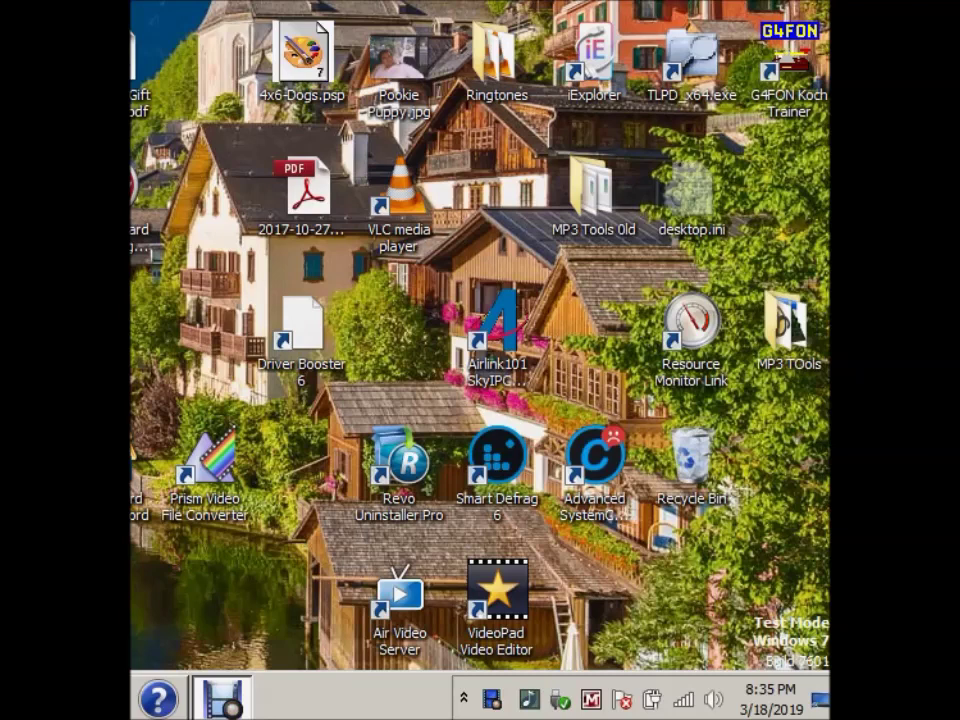
Open the Windows Sound playback devices and bring the window fully into view
{"action": "right_click", "coordinate": [712, 705]}
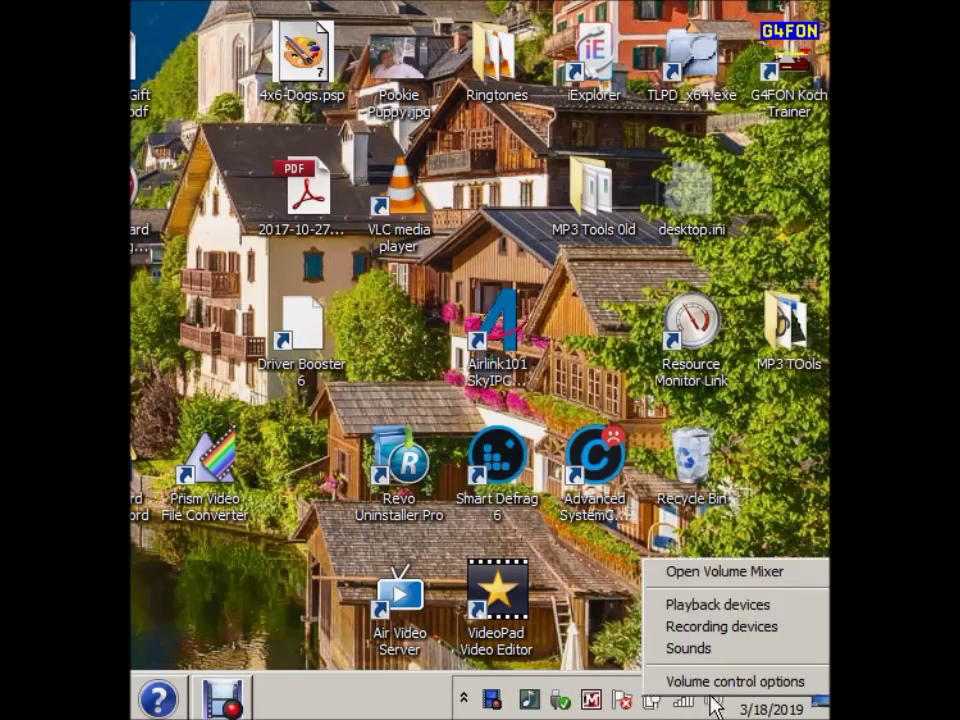
{"action": "left_click", "coordinate": [727, 613]}
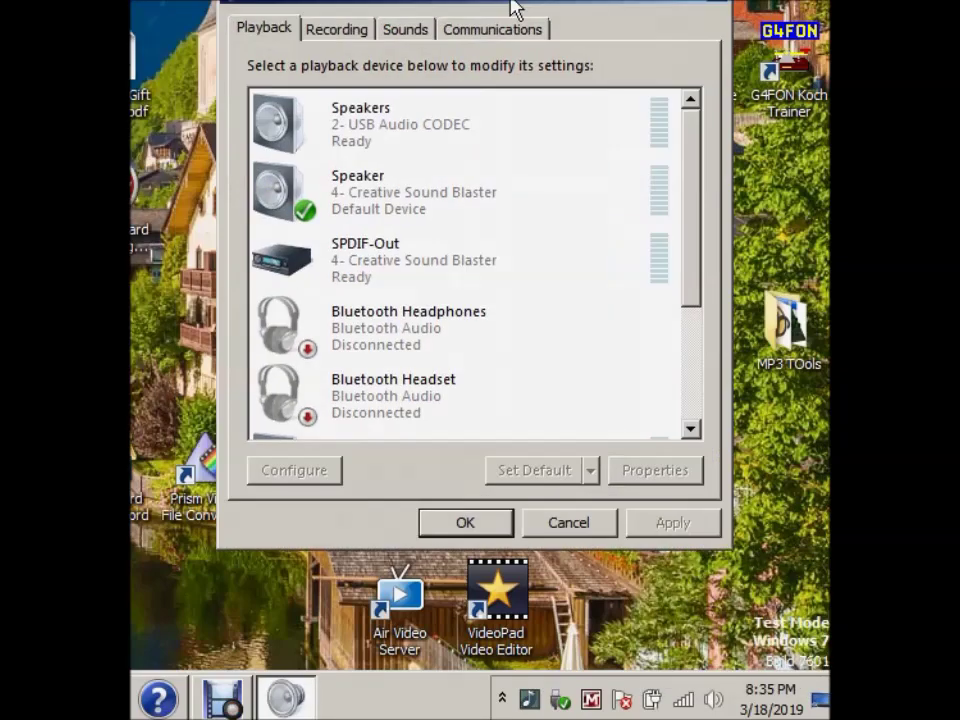
{"action": "left_click_drag", "start_coordinate": [514, 11], "coordinate": [493, 38]}
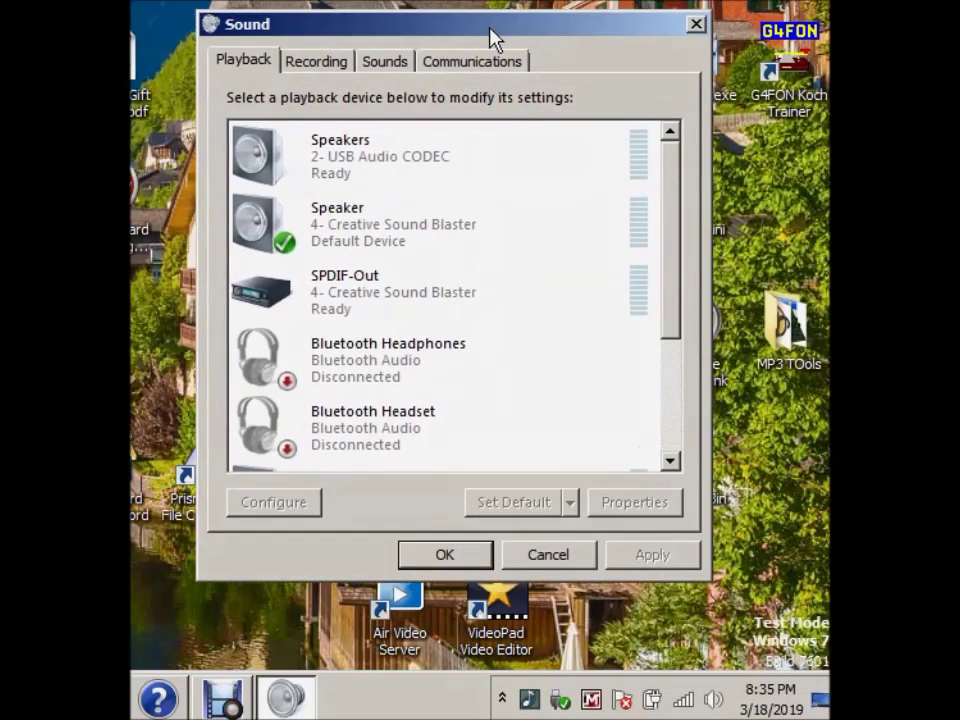
{"action": "left_click_drag", "start_coordinate": [672, 190], "coordinate": [680, 165]}
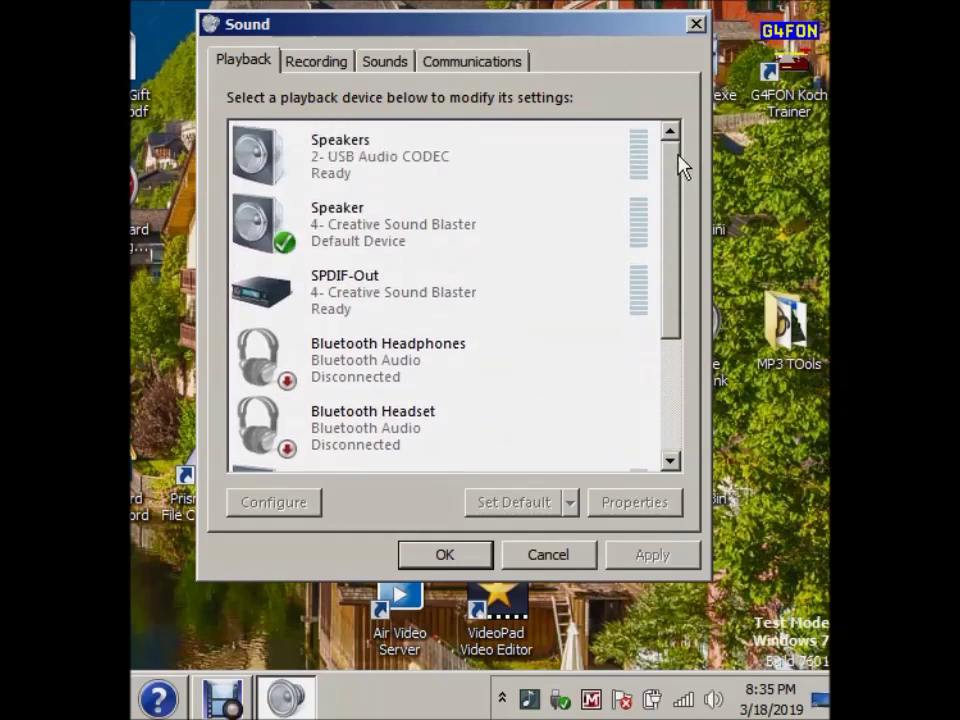
Play a test tone on the Speaker, then scroll through the Recording devices list
{"action": "left_click", "coordinate": [361, 221]}
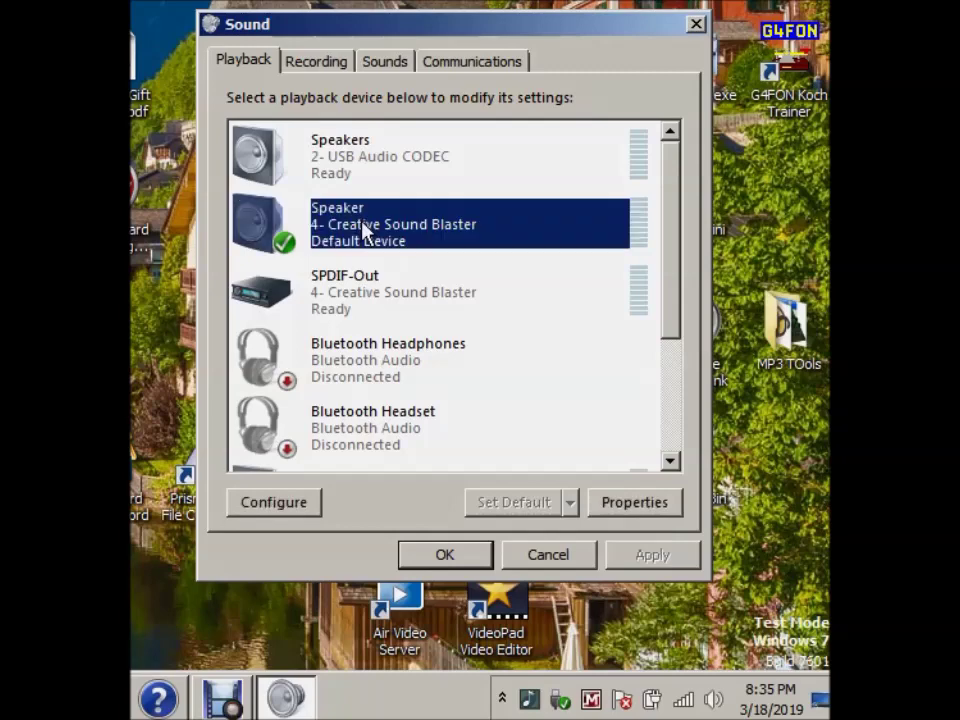
{"action": "right_click", "coordinate": [363, 222]}
{"action": "left_click", "coordinate": [419, 258]}
{"action": "left_click", "coordinate": [318, 64]}
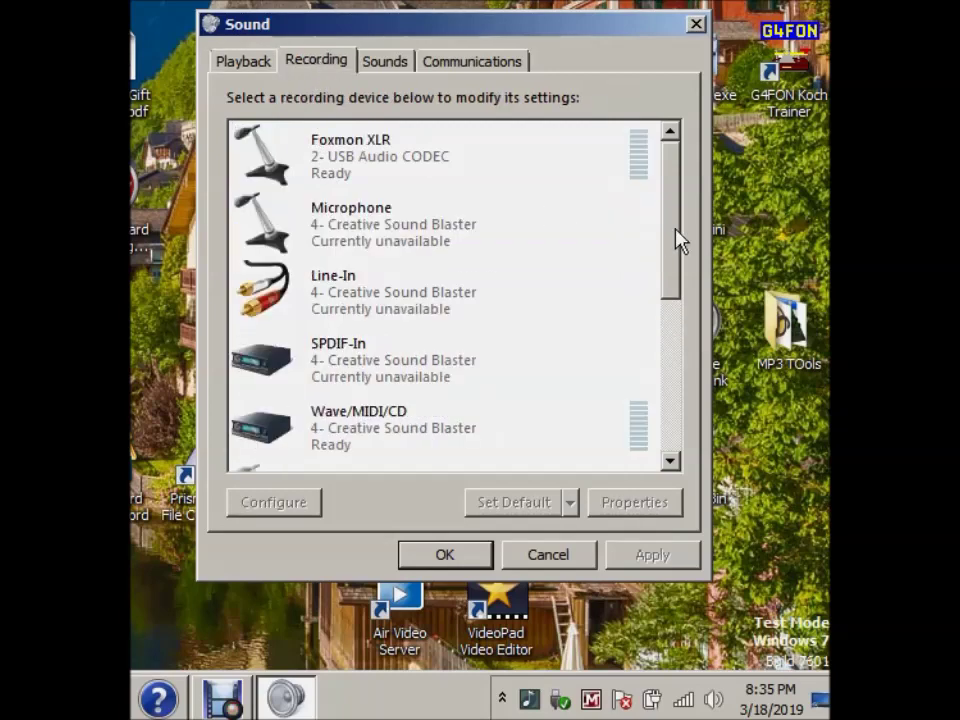
{"action": "left_click_drag", "start_coordinate": [671, 246], "coordinate": [696, 418]}
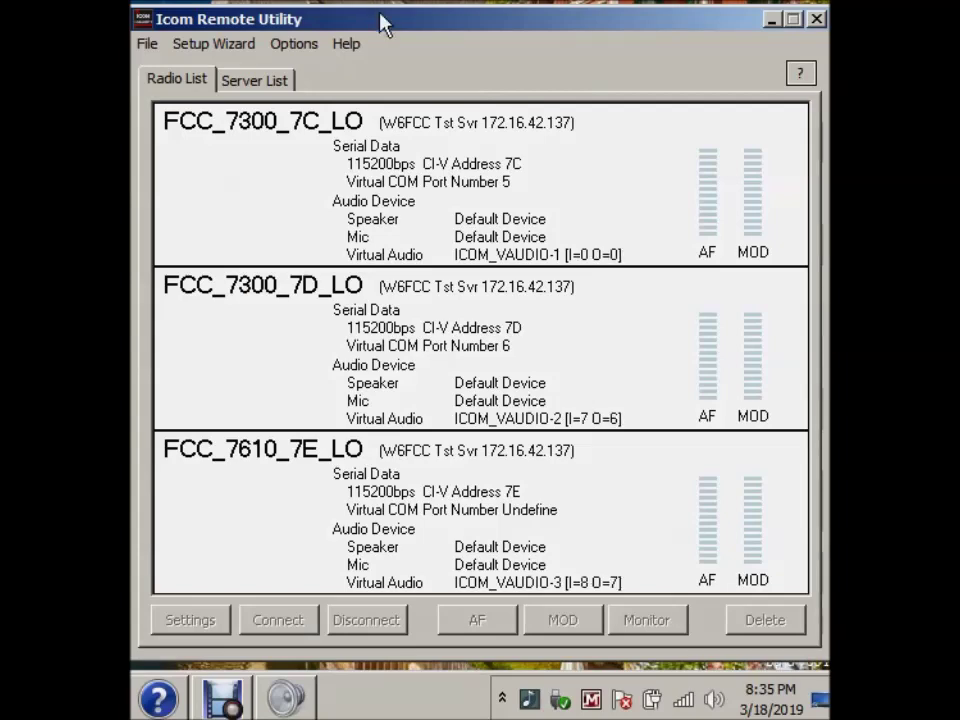
Verify the test server shows Connected and three radios are listed, then switch back to Sound
{"action": "left_click", "coordinate": [272, 86]}
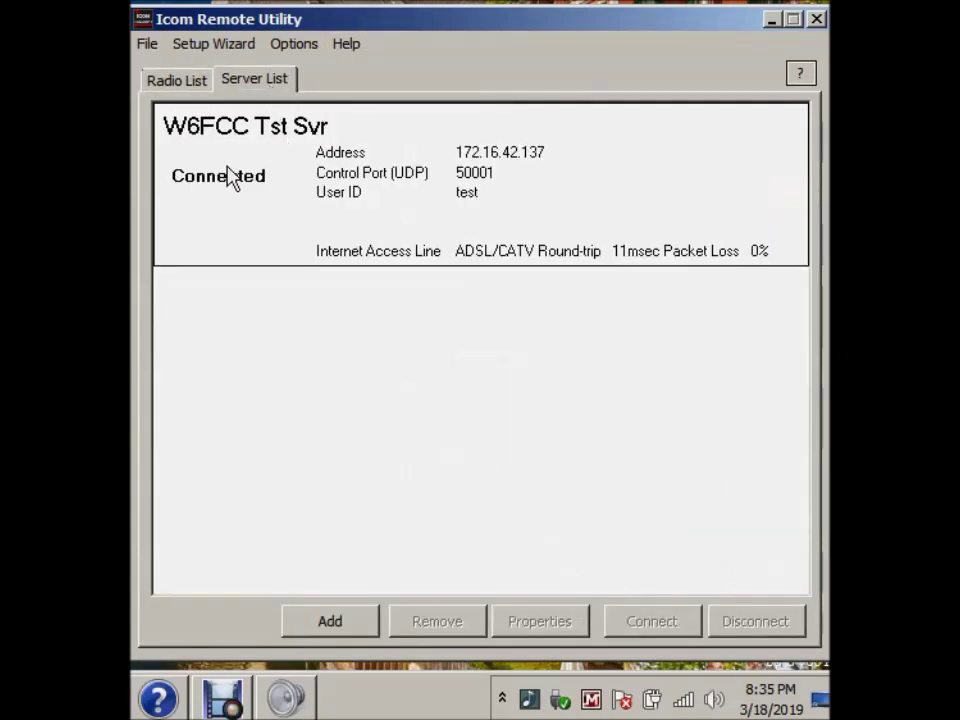
{"action": "left_click", "coordinate": [173, 86]}
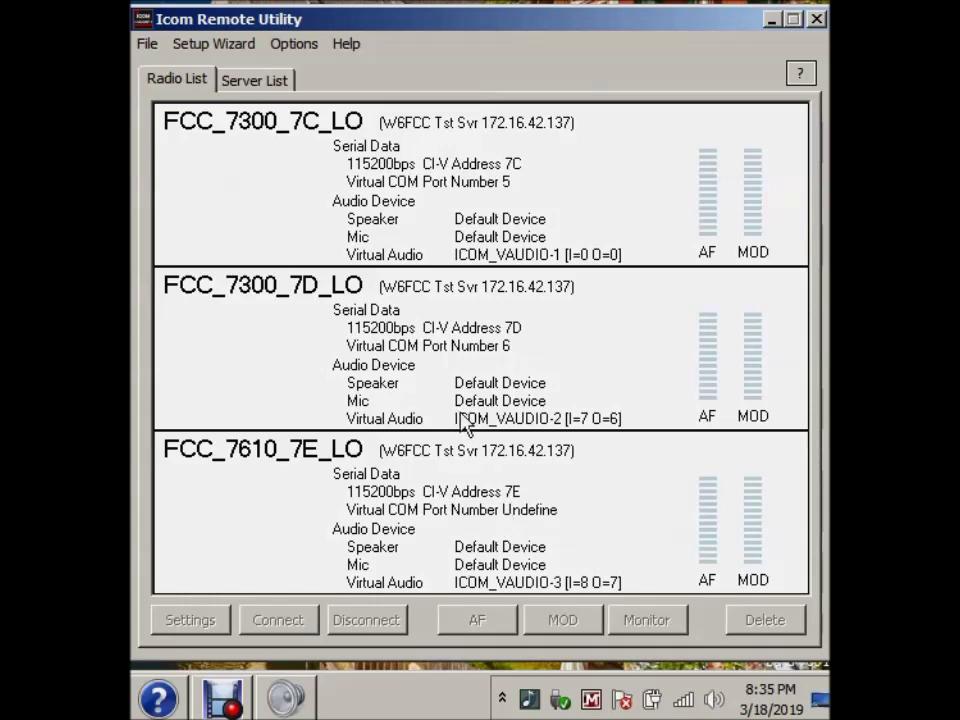
{"action": "key", "text": "alt"}
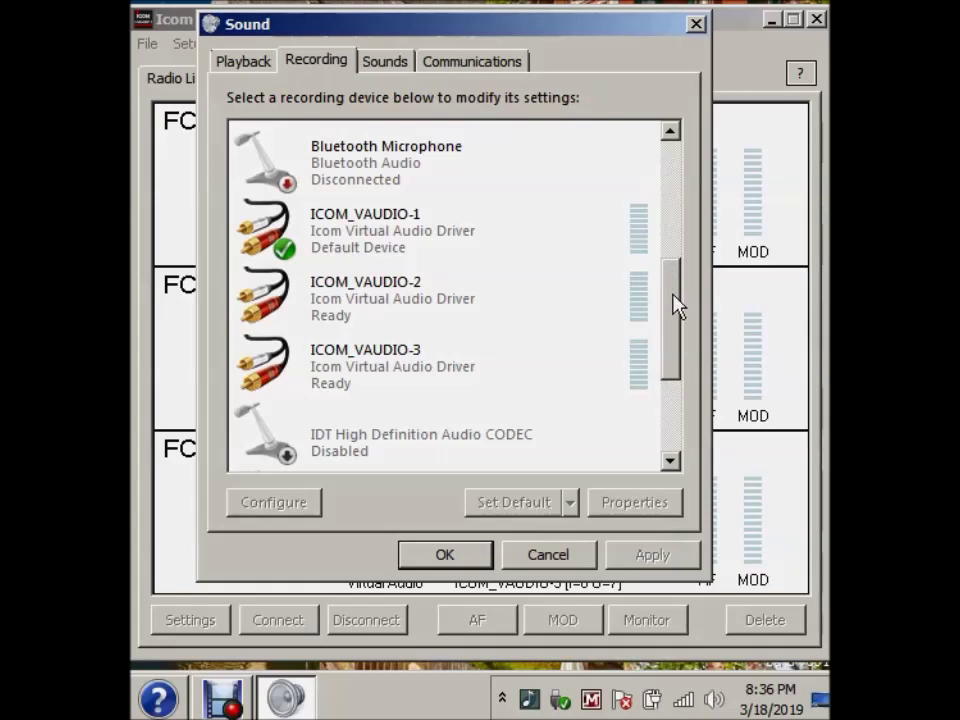
Confirm ICOM_VAUDIO-1 is the default playback device and select the FCC_7300_7C_LO radio
{"action": "mouse_move", "coordinate": [675, 306]}
{"action": "left_mouse_down"}
{"action": "mouse_move", "coordinate": [662, 388]}
{"action": "mouse_move", "coordinate": [659, 319]}
{"action": "left_mouse_up"}
{"action": "left_click", "coordinate": [242, 62]}
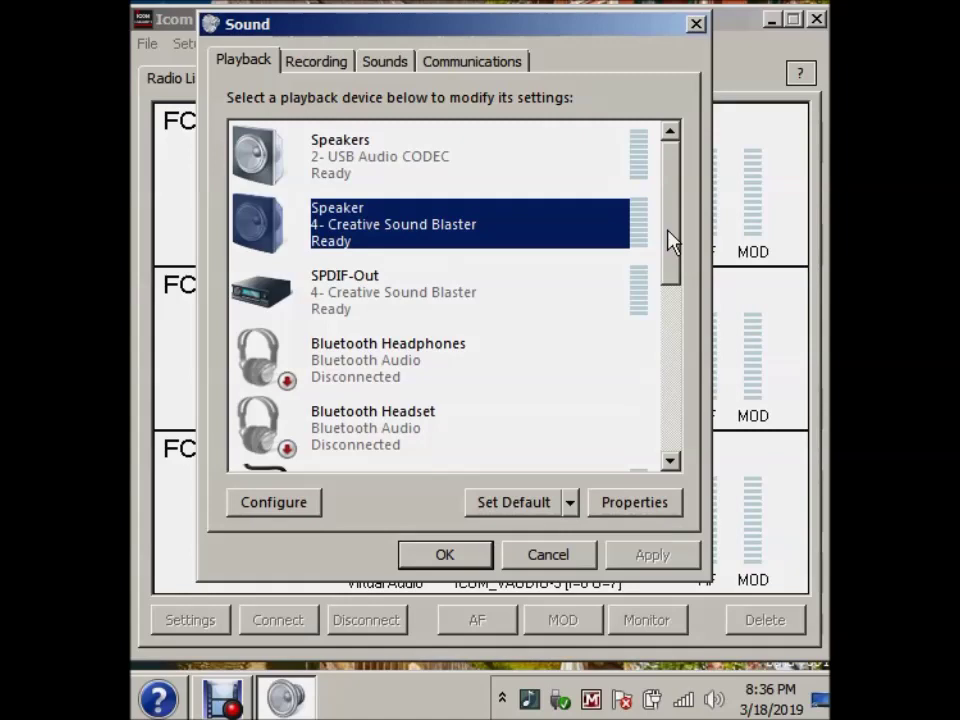
{"action": "left_click_drag", "start_coordinate": [667, 231], "coordinate": [662, 241]}
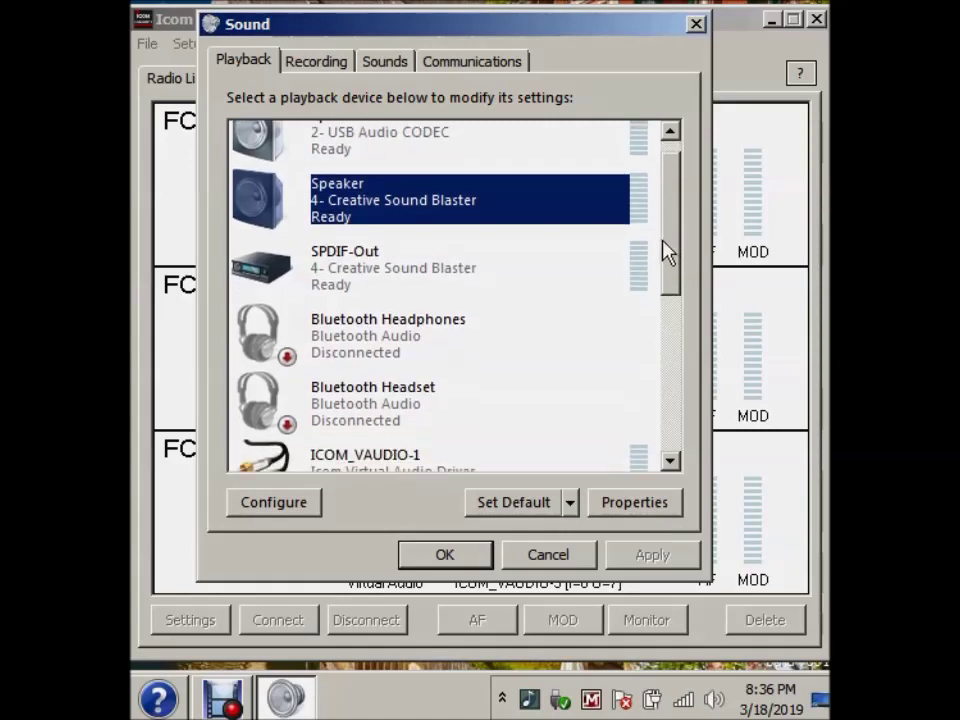
{"action": "left_click_drag", "start_coordinate": [513, 27], "coordinate": [0, 85]}
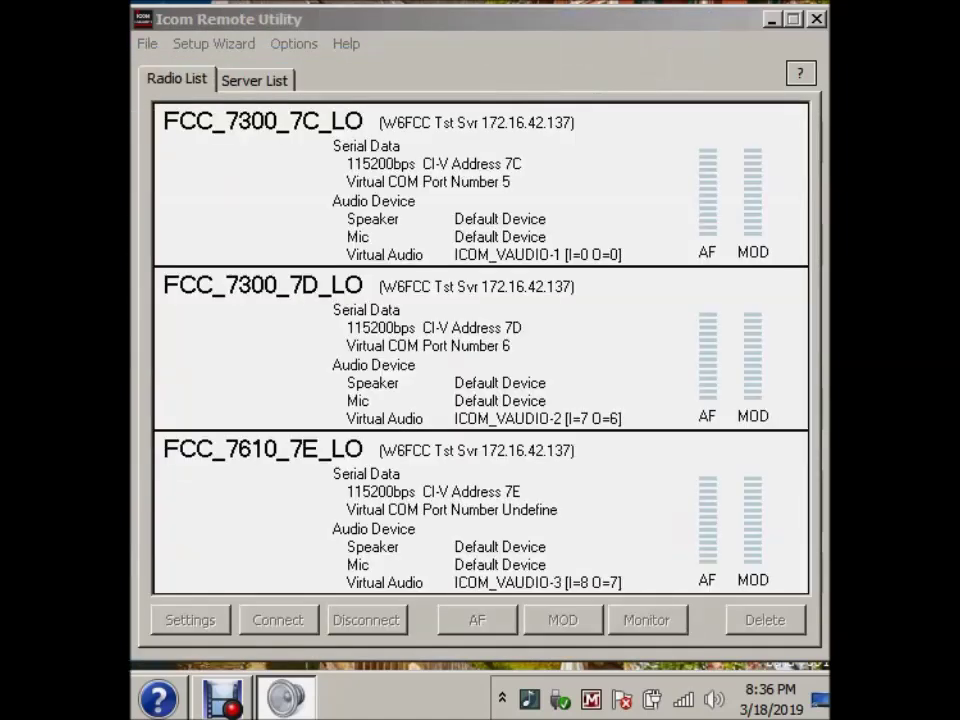
{"action": "left_click", "coordinate": [453, 234]}
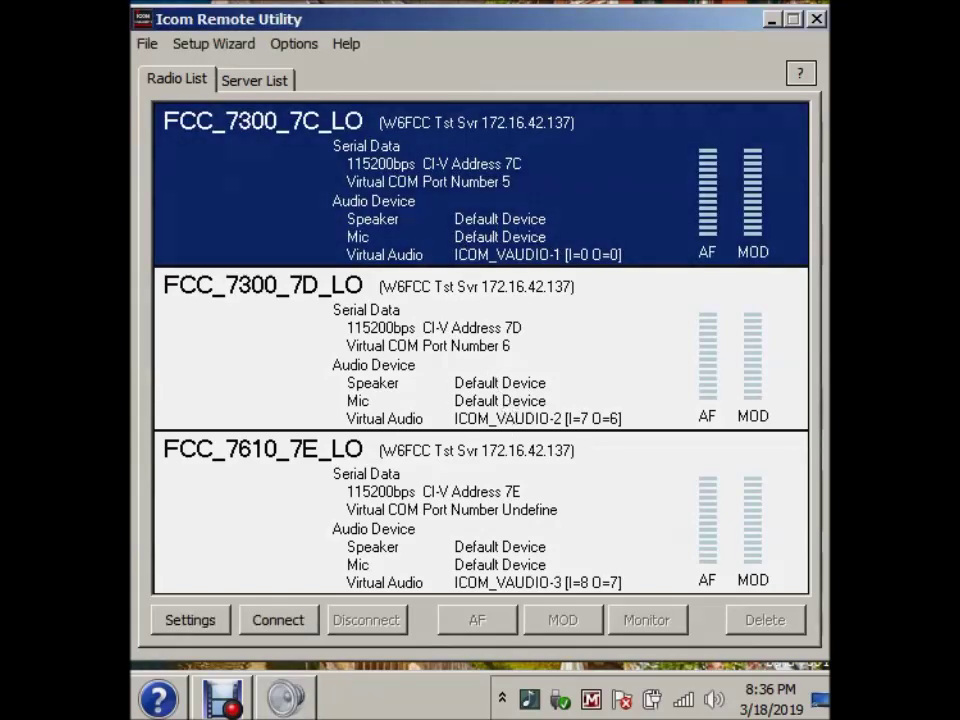
{"action": "left_click_drag", "start_coordinate": [0, 130], "coordinate": [564, 64]}
{"action": "key", "text": "Escape"}
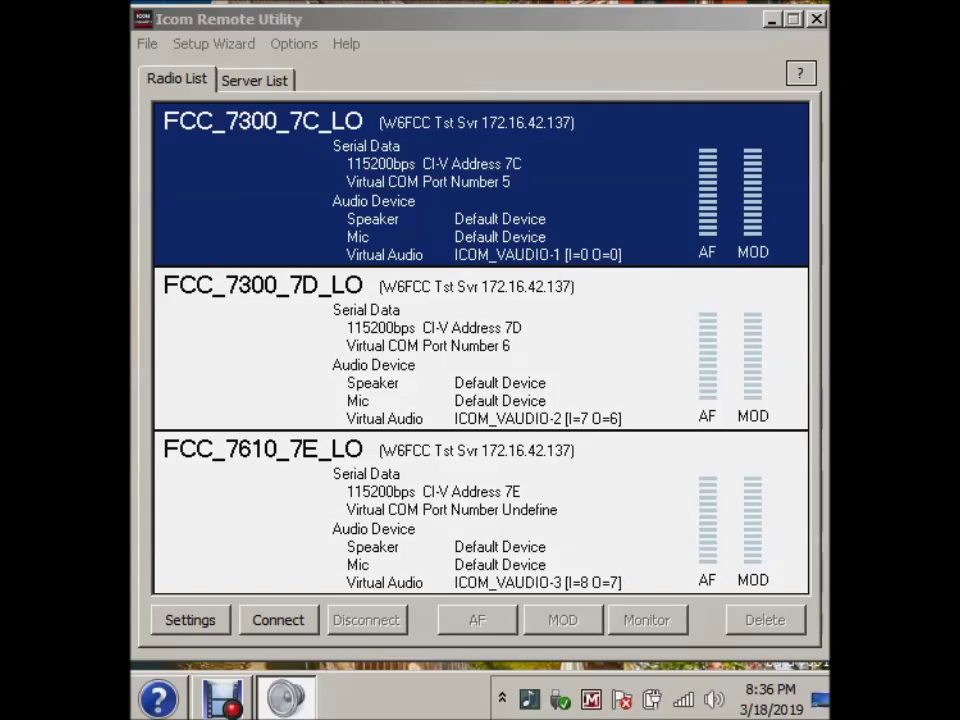
Check that ICOM_VAUDIO-1 is also the default recording device
{"action": "left_click_drag", "start_coordinate": [482, 75], "coordinate": [551, 32]}
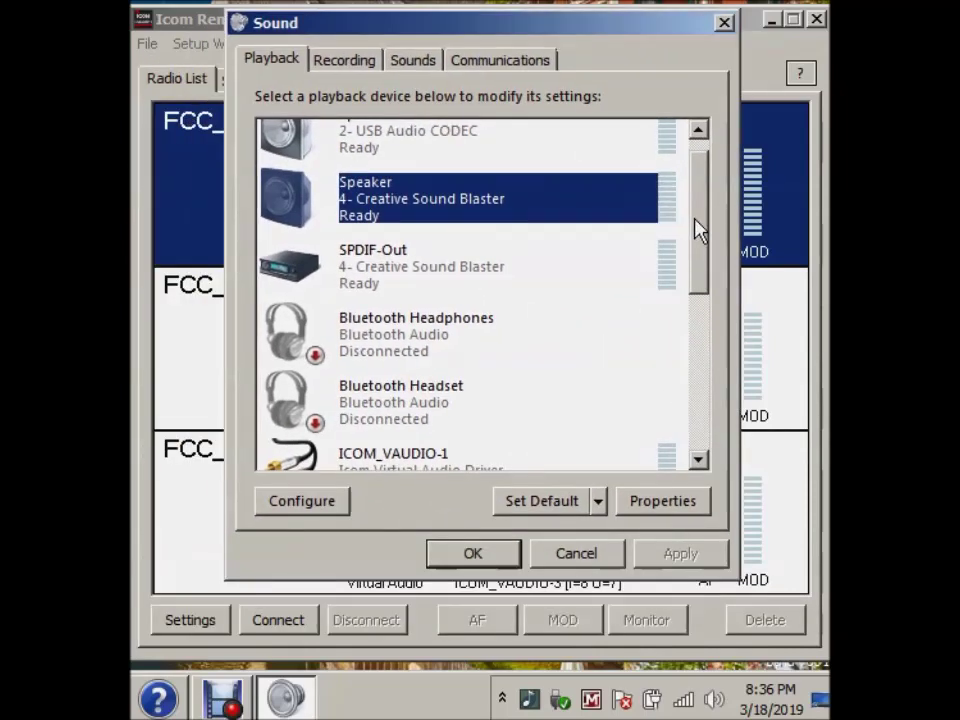
{"action": "left_click_drag", "start_coordinate": [697, 230], "coordinate": [677, 332]}
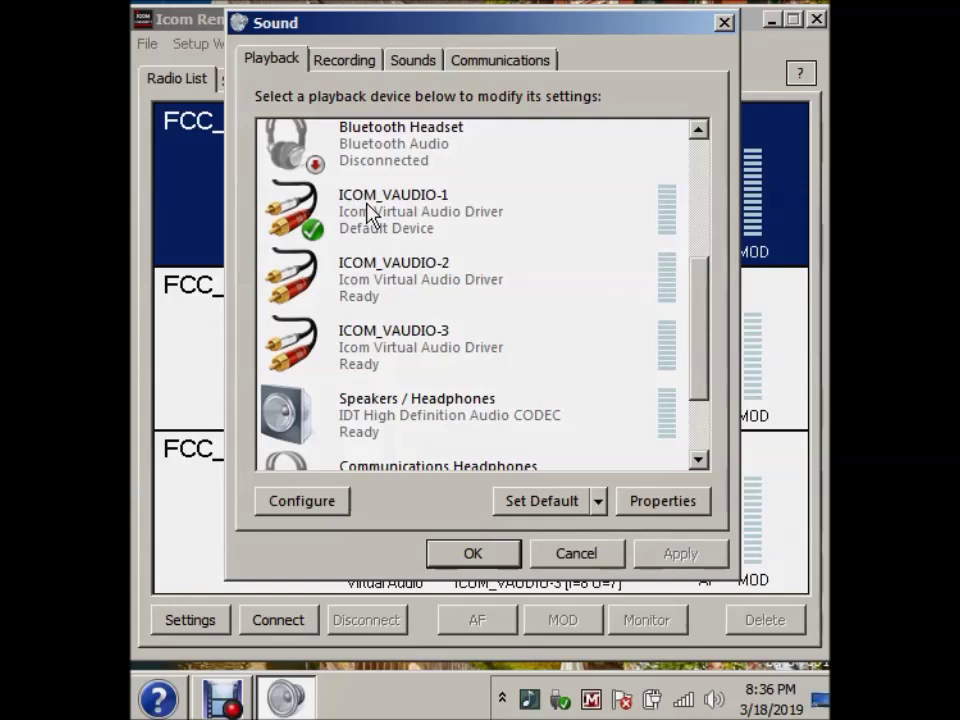
{"action": "left_click", "coordinate": [343, 66]}
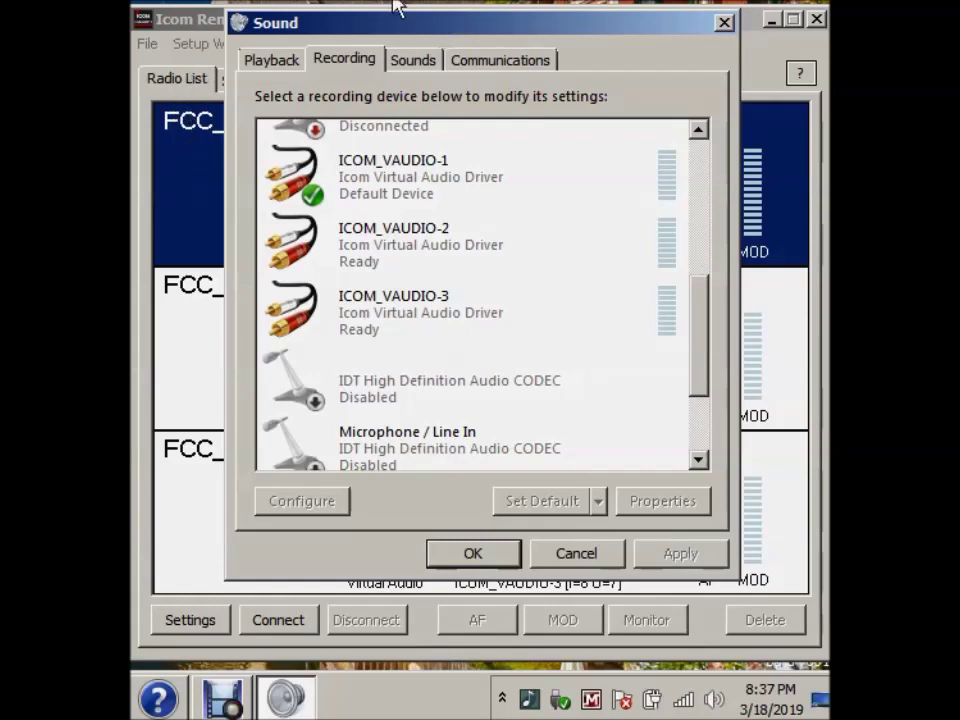
{"action": "left_click_drag", "start_coordinate": [399, 21], "coordinate": [452, 72]}
Connect FCC_7300_7C_LO, accept the virtual serial port 5 notice, and place RS-BA1 over the list
{"action": "left_click", "coordinate": [420, 30]}
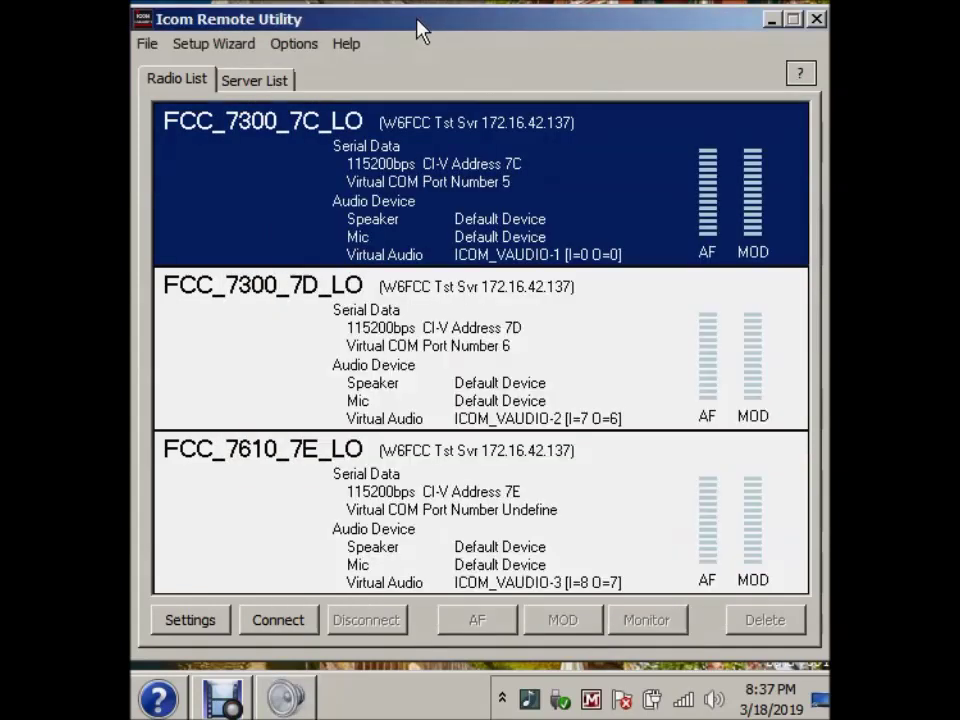
{"action": "right_click", "coordinate": [233, 195]}
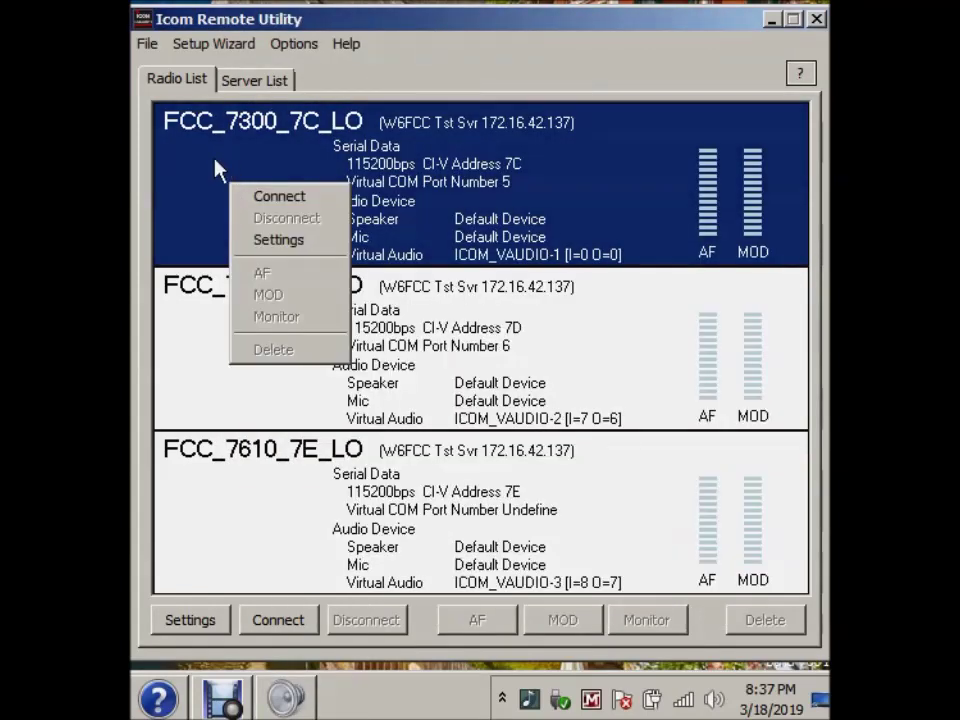
{"action": "left_click", "coordinate": [270, 205]}
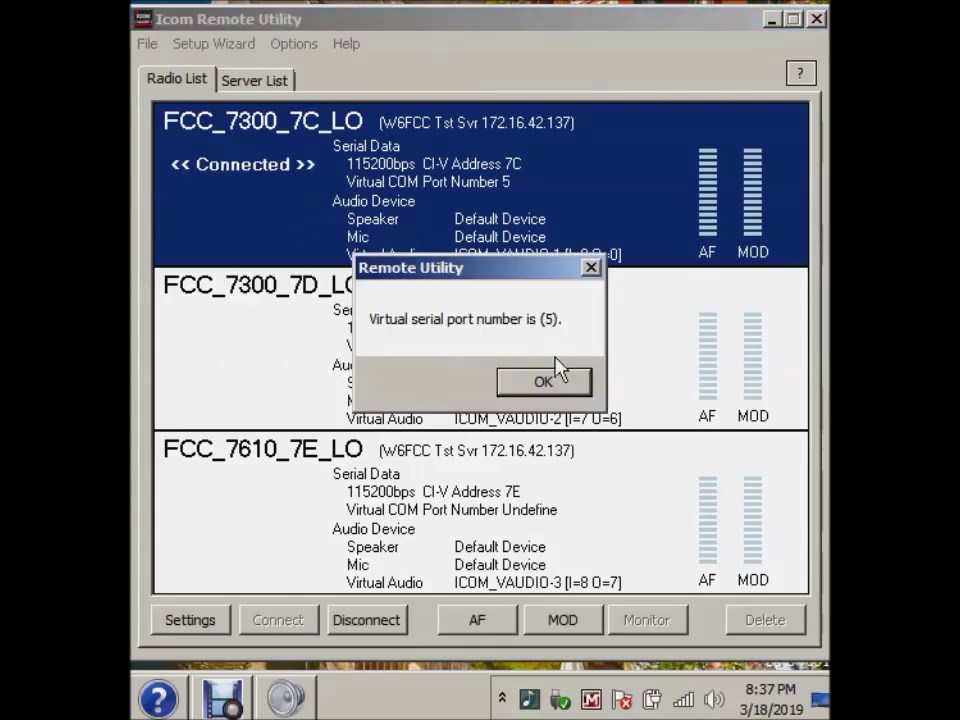
{"action": "left_click", "coordinate": [556, 388]}
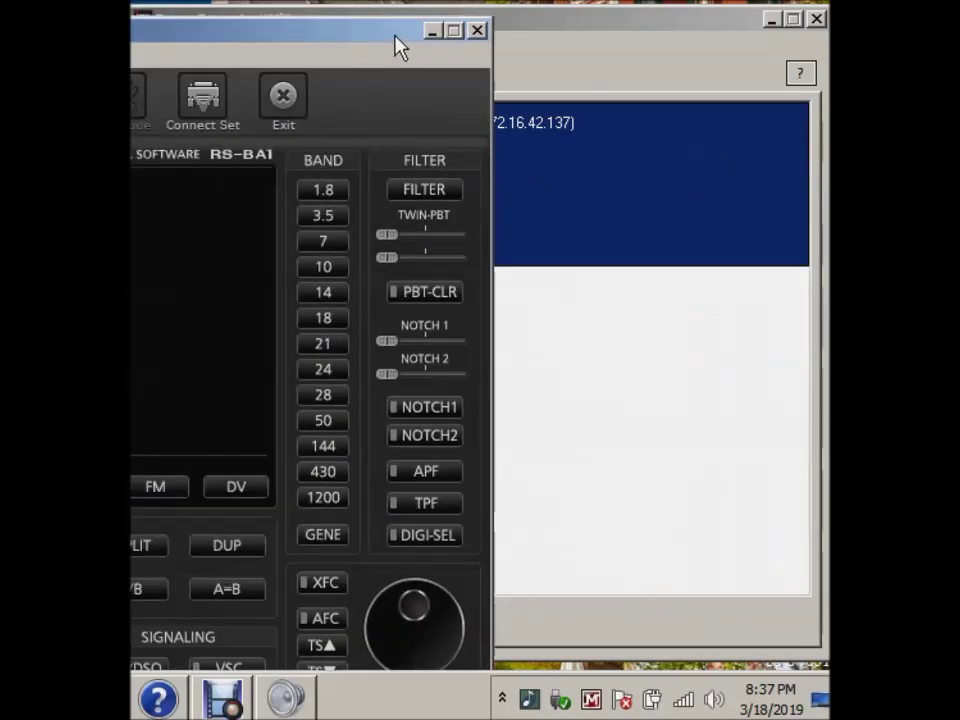
{"action": "left_click_drag", "start_coordinate": [396, 43], "coordinate": [630, 10]}
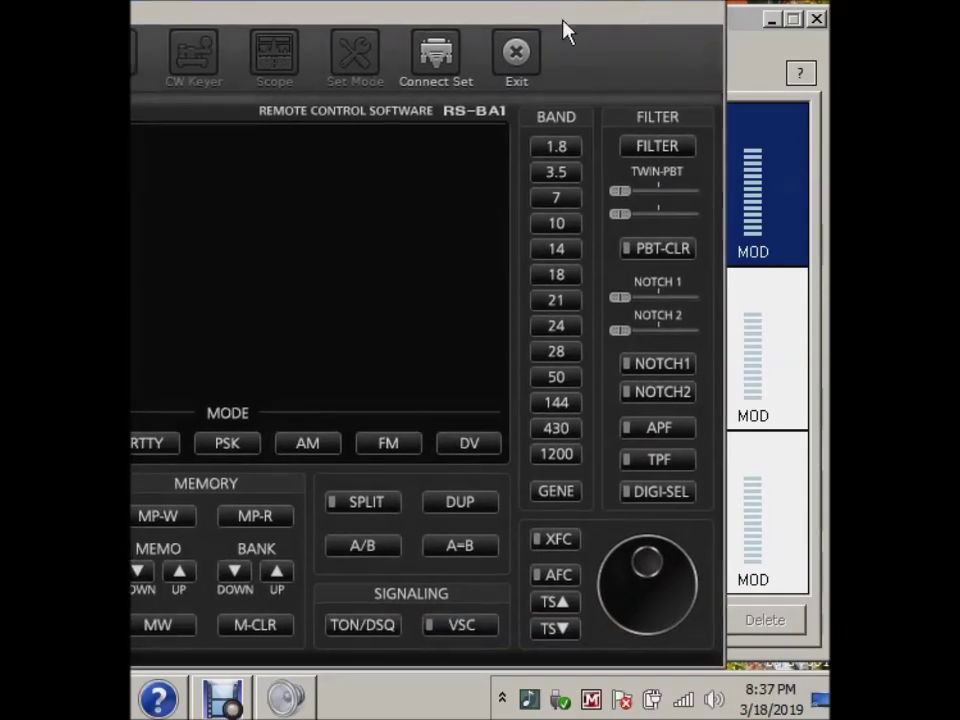
In Connect Setting, keep IC-7300 and pick the FCC_7300_7C_LO remote utility, then confirm with OK
{"action": "left_click", "coordinate": [457, 60]}
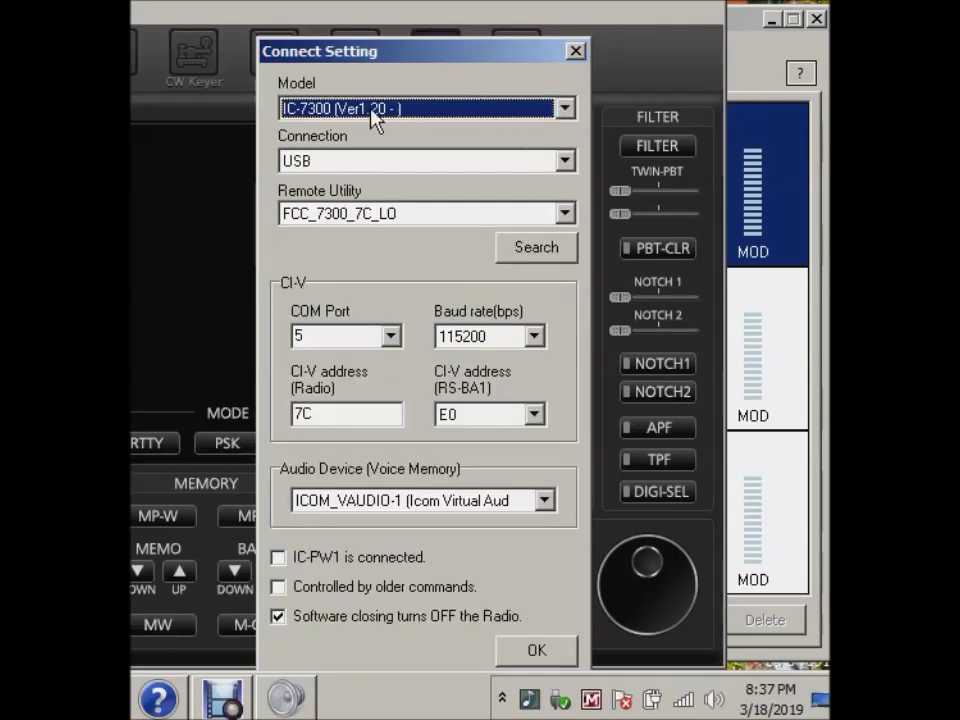
{"action": "left_click", "coordinate": [564, 109]}
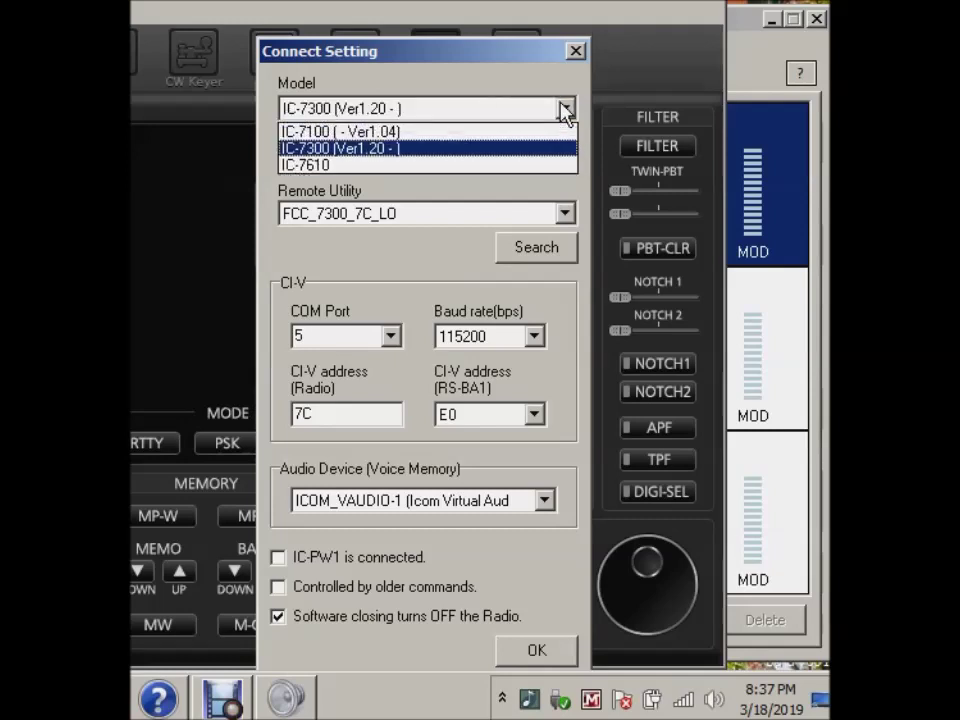
{"action": "left_click", "coordinate": [388, 150]}
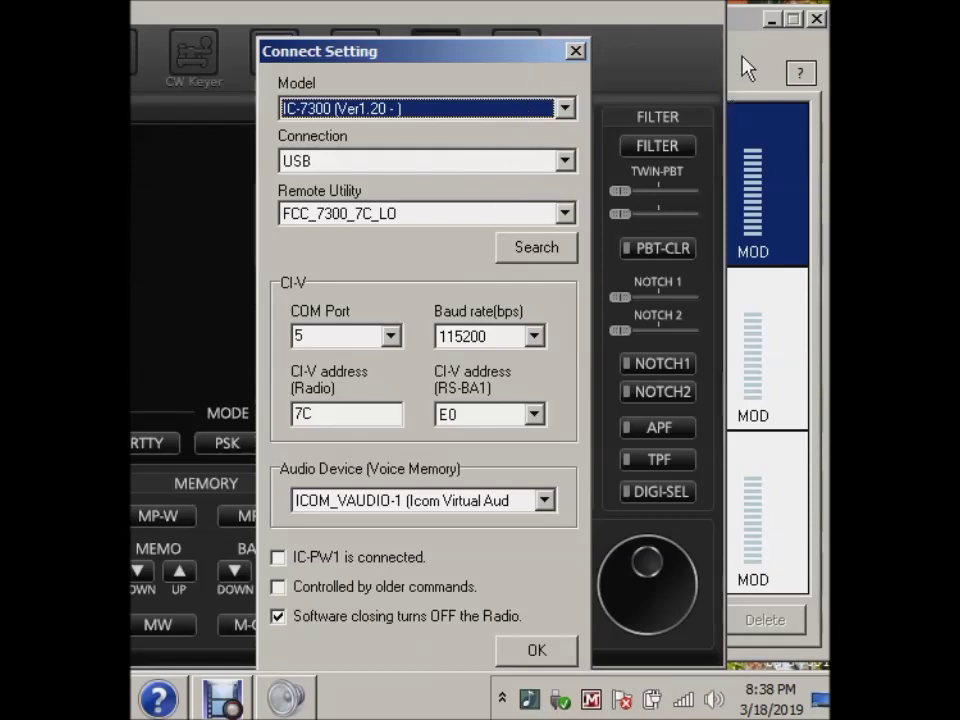
{"action": "left_click", "coordinate": [570, 215]}
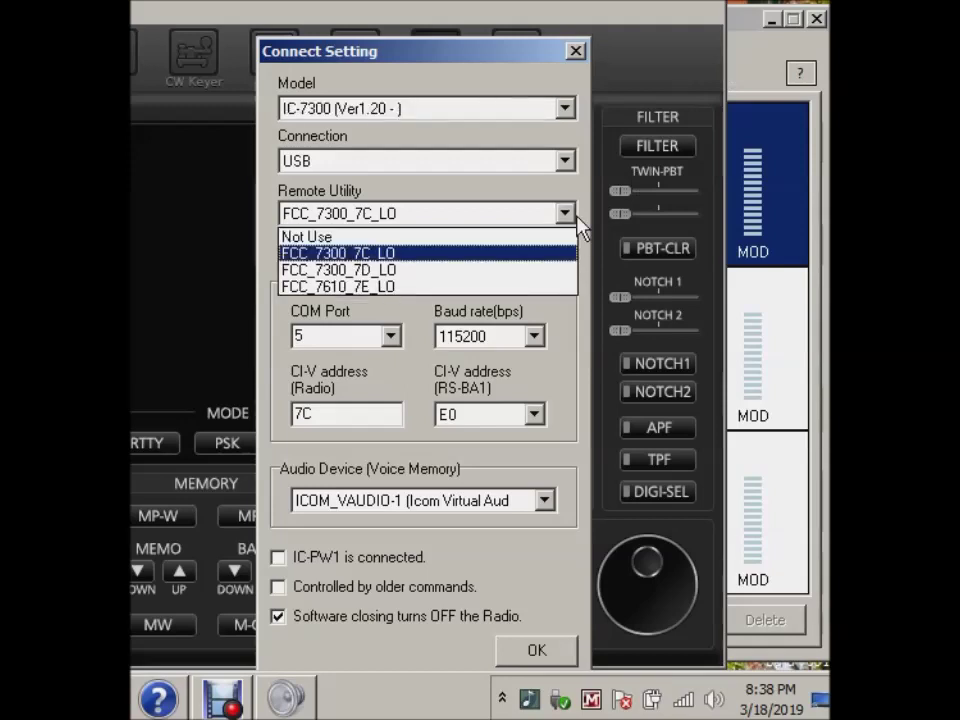
{"action": "left_click", "coordinate": [419, 270]}
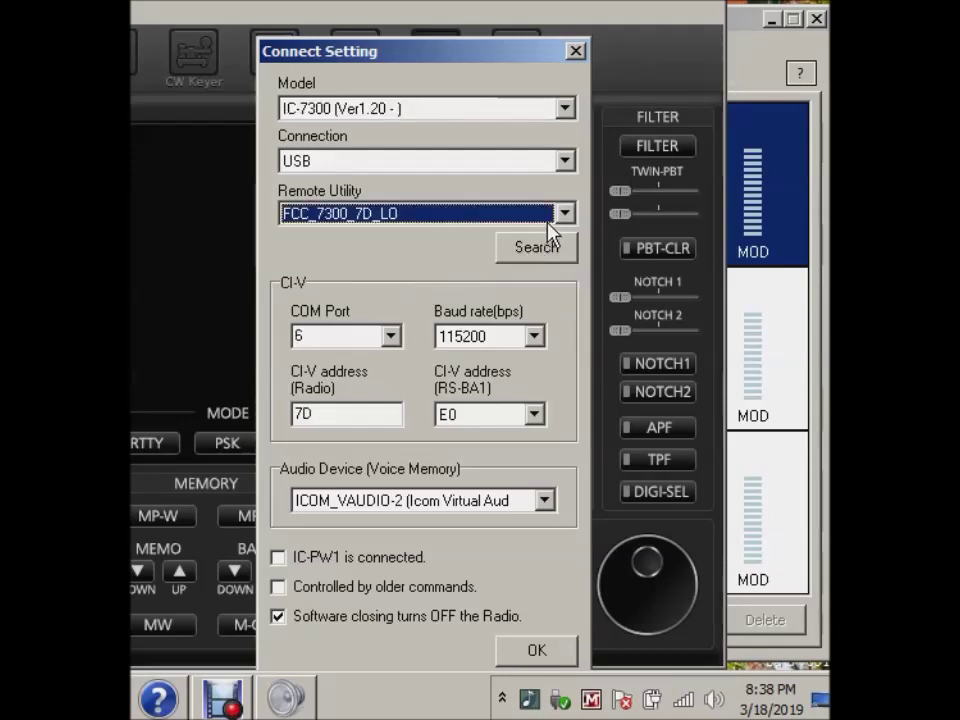
{"action": "left_click", "coordinate": [565, 213]}
{"action": "left_click", "coordinate": [385, 287]}
{"action": "left_click", "coordinate": [566, 213]}
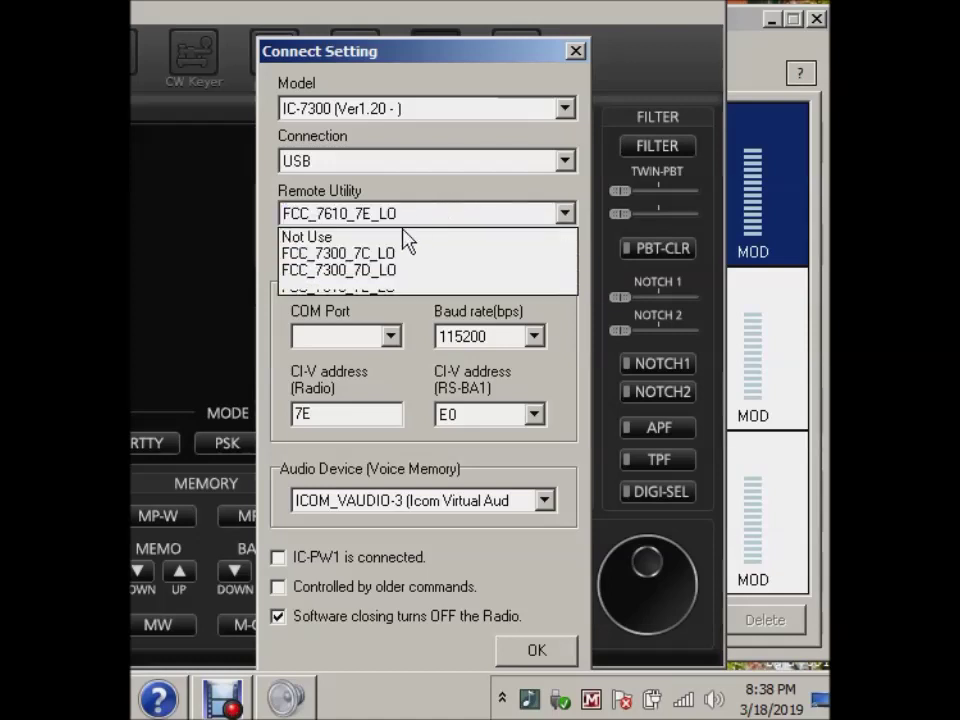
{"action": "left_click", "coordinate": [381, 253]}
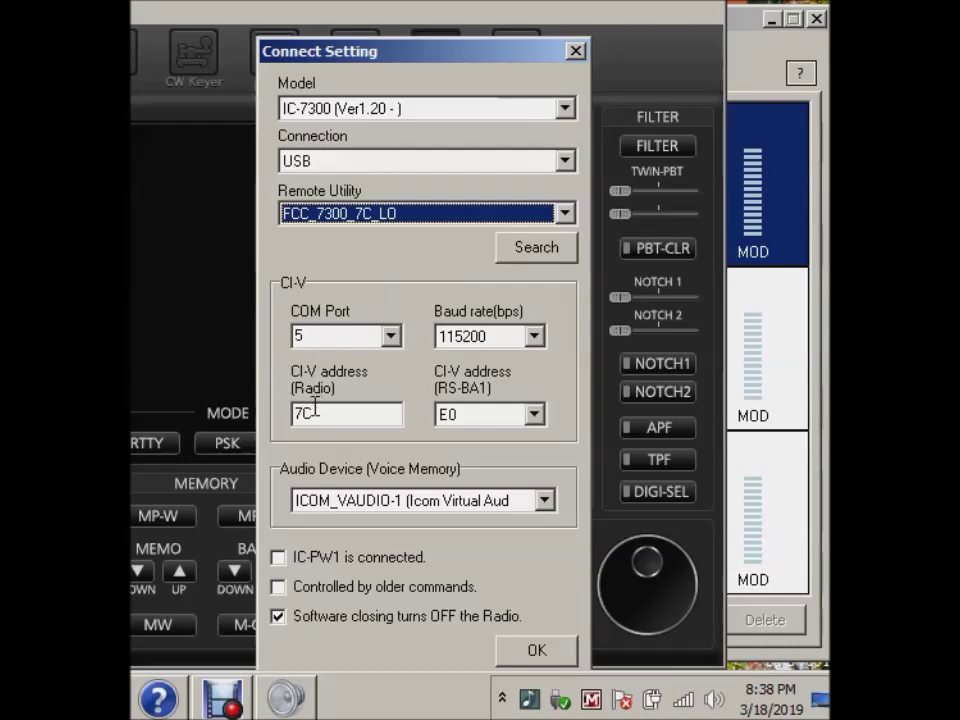
{"action": "left_click", "coordinate": [534, 650]}
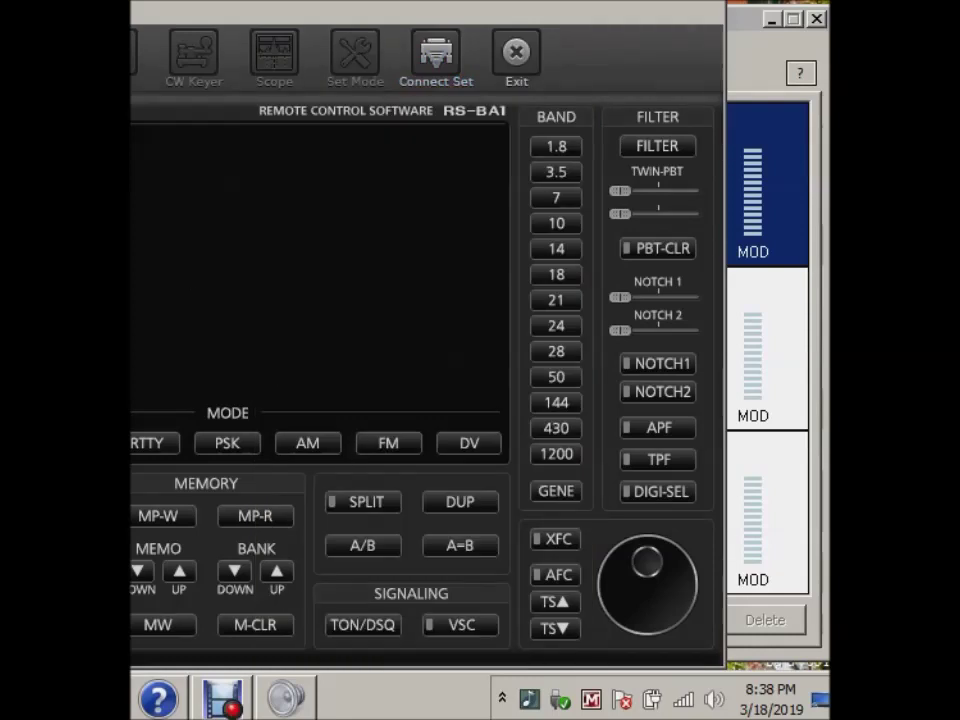
Shift the RS-BA1 window right so the whole IC-7300 panel on 7.205.000 LSB shows
{"action": "left_click_drag", "start_coordinate": [245, 12], "coordinate": [541, 13]}
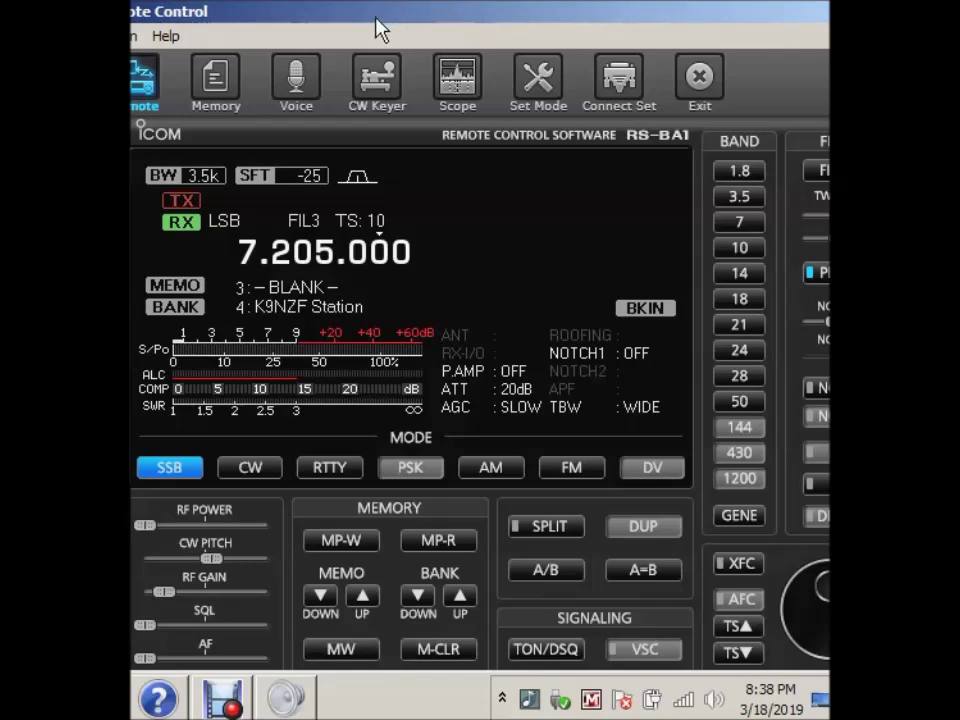
{"action": "left_click_drag", "start_coordinate": [375, 18], "coordinate": [487, 16]}
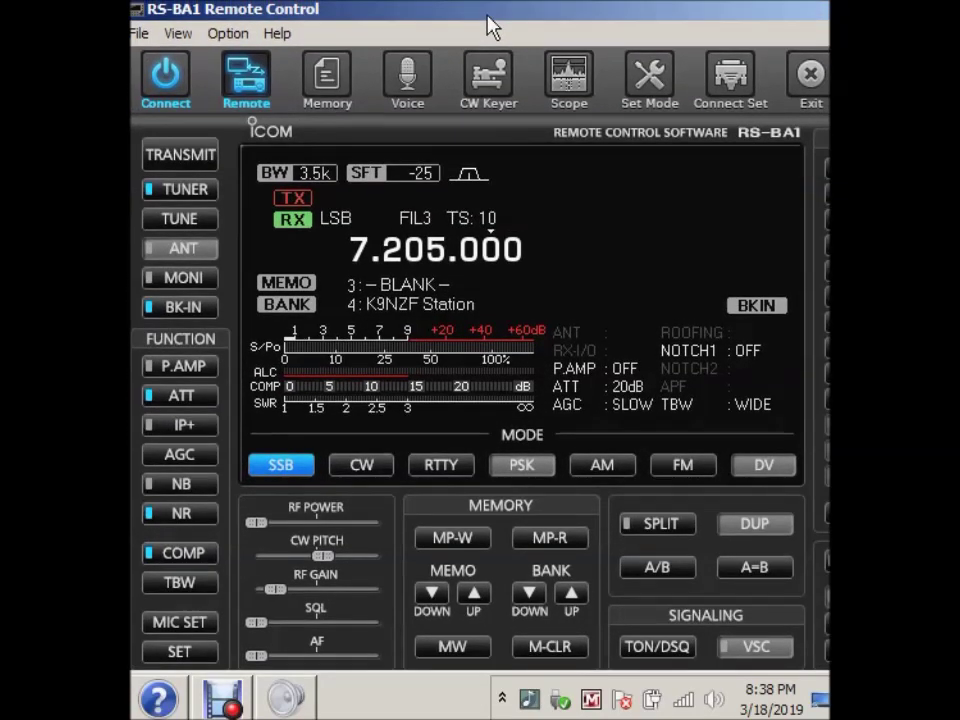
Check in Sound's Recording devices that ICOM_VAUDIO-1 is default, then return to RS-BA1
{"action": "right_click", "coordinate": [713, 705]}
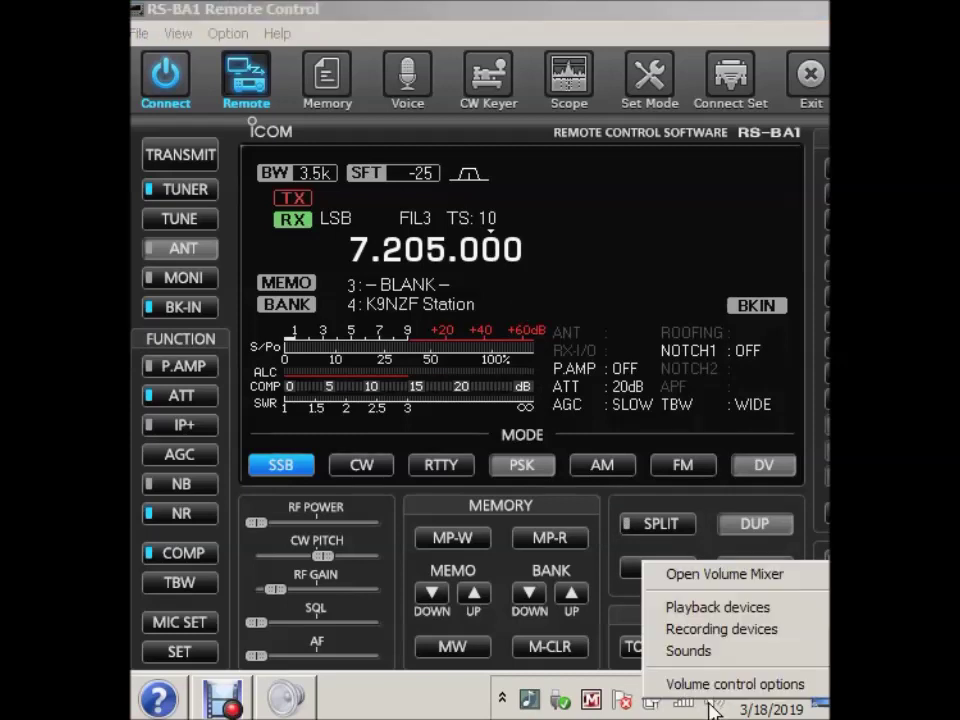
{"action": "left_click", "coordinate": [708, 626]}
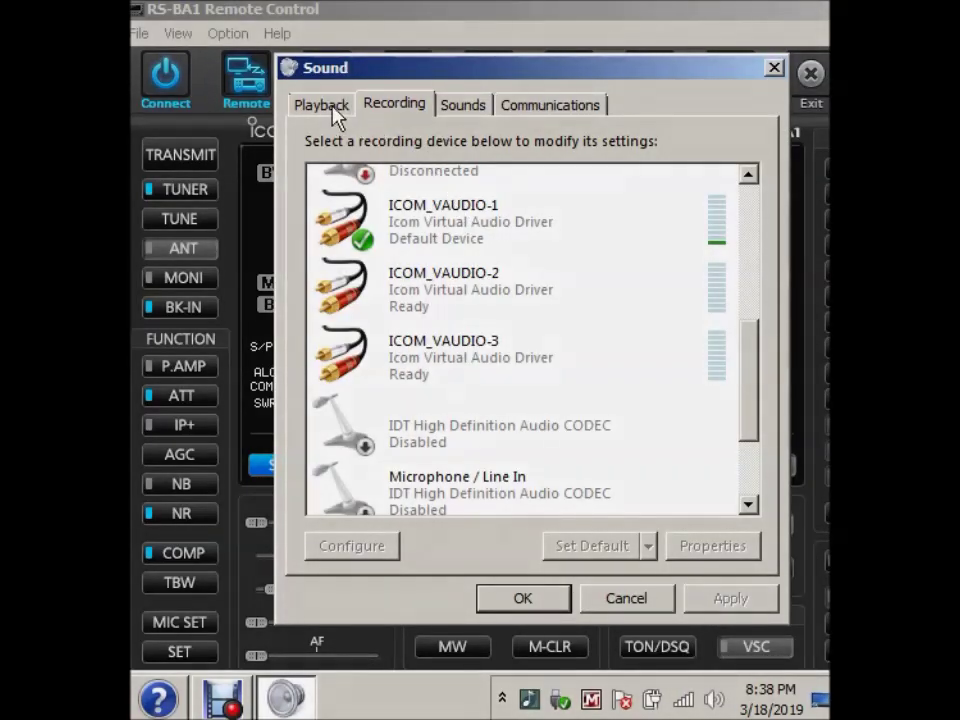
{"action": "left_click", "coordinate": [746, 505]}
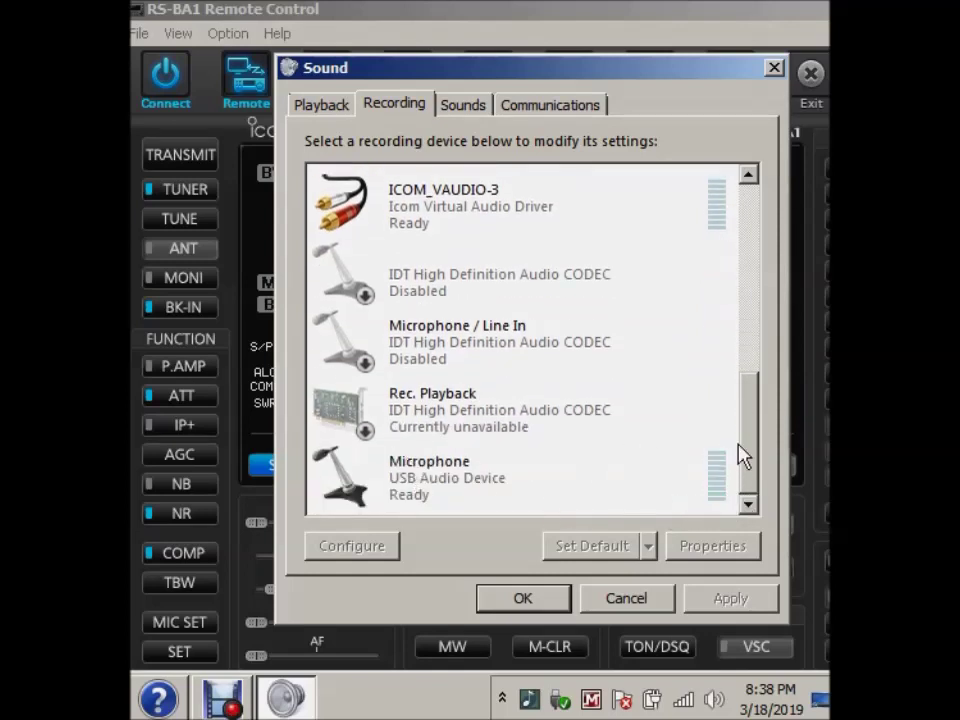
{"action": "left_click_drag", "start_coordinate": [748, 433], "coordinate": [752, 372]}
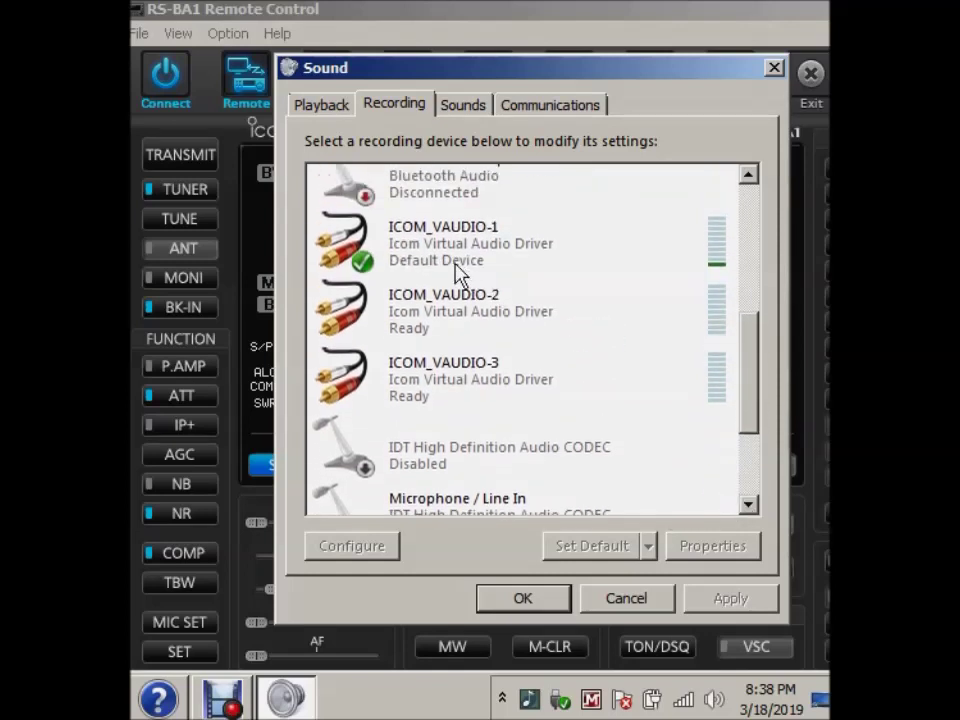
{"action": "left_click", "coordinate": [330, 20]}
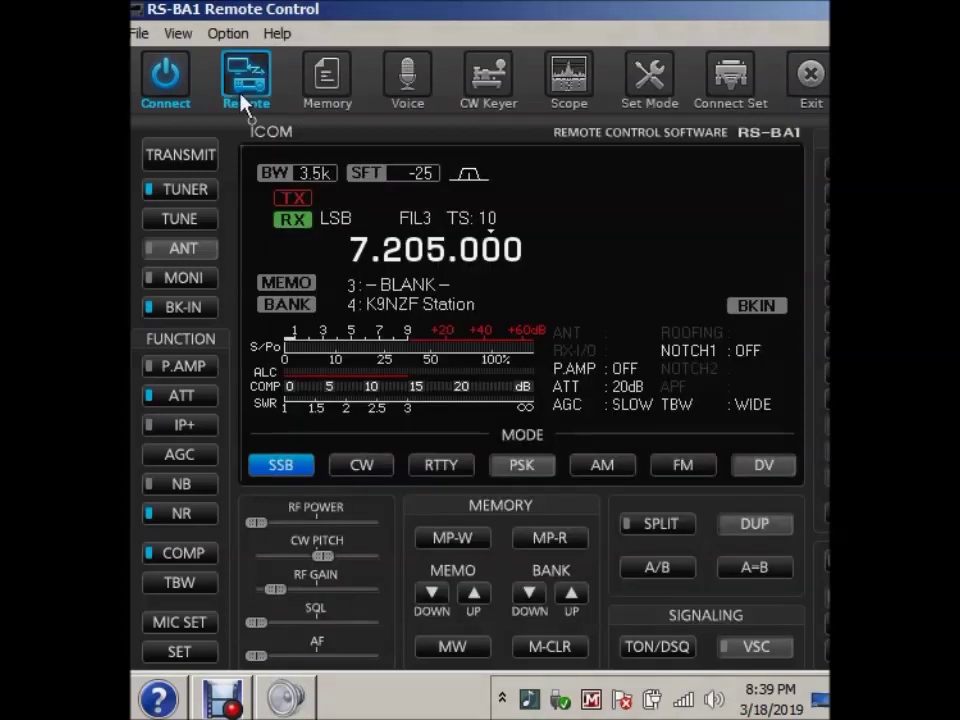
Start transmitting and open the Spectrum Scope centred on 7.205 MHz
{"action": "left_click", "coordinate": [185, 158]}
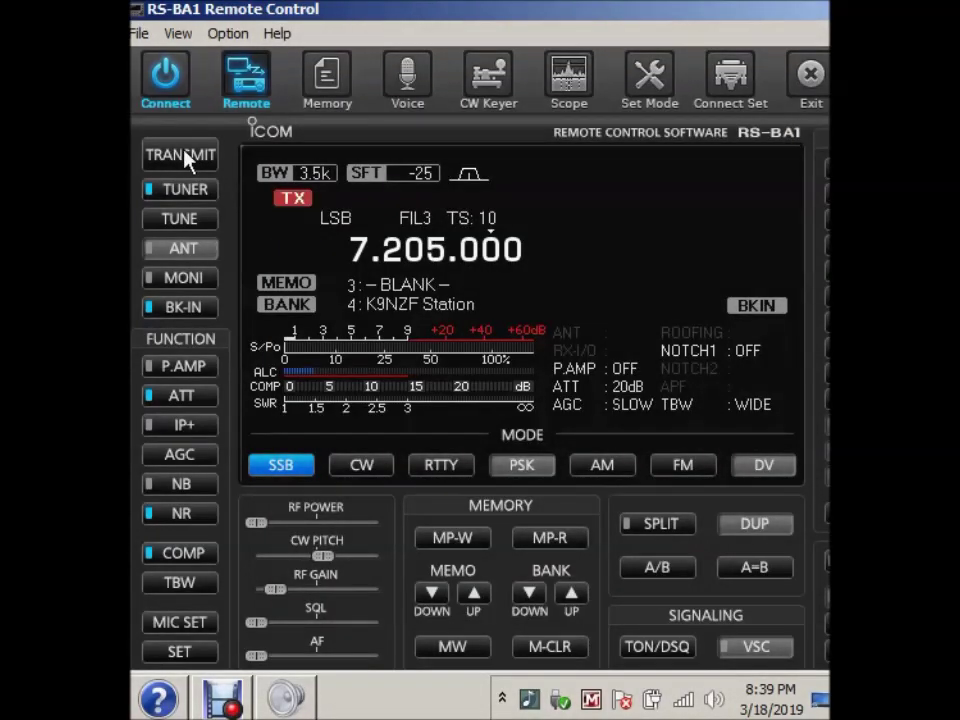
{"action": "left_click", "coordinate": [570, 80]}
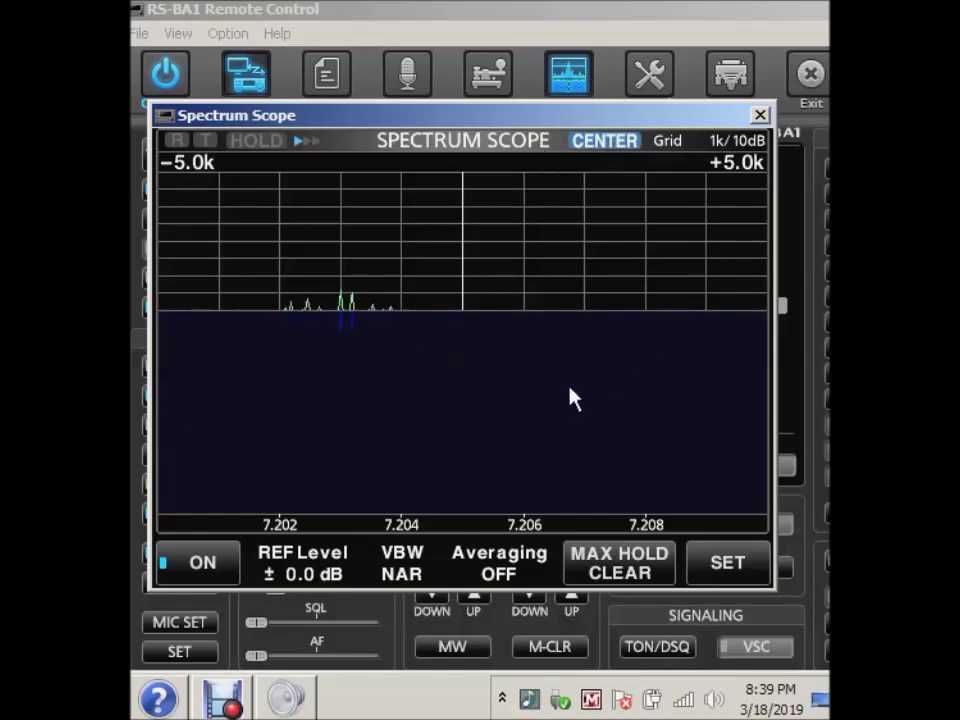
Set Microphone (USB Audio Device) as the default recording device, then return to the Spectrum Scope
{"action": "right_click", "coordinate": [718, 703]}
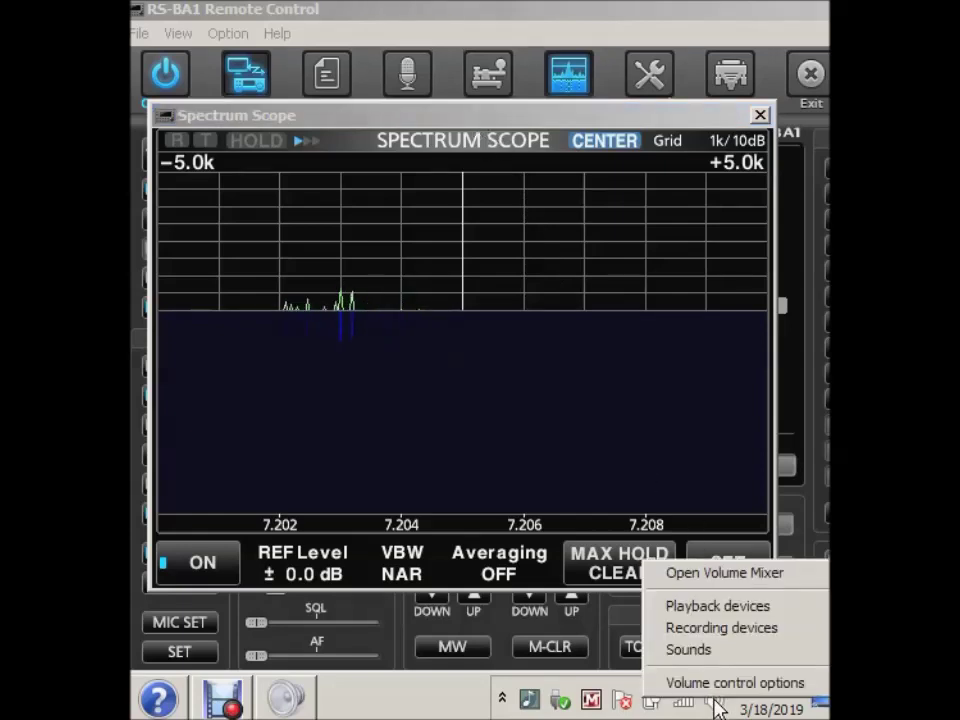
{"action": "left_click", "coordinate": [712, 626]}
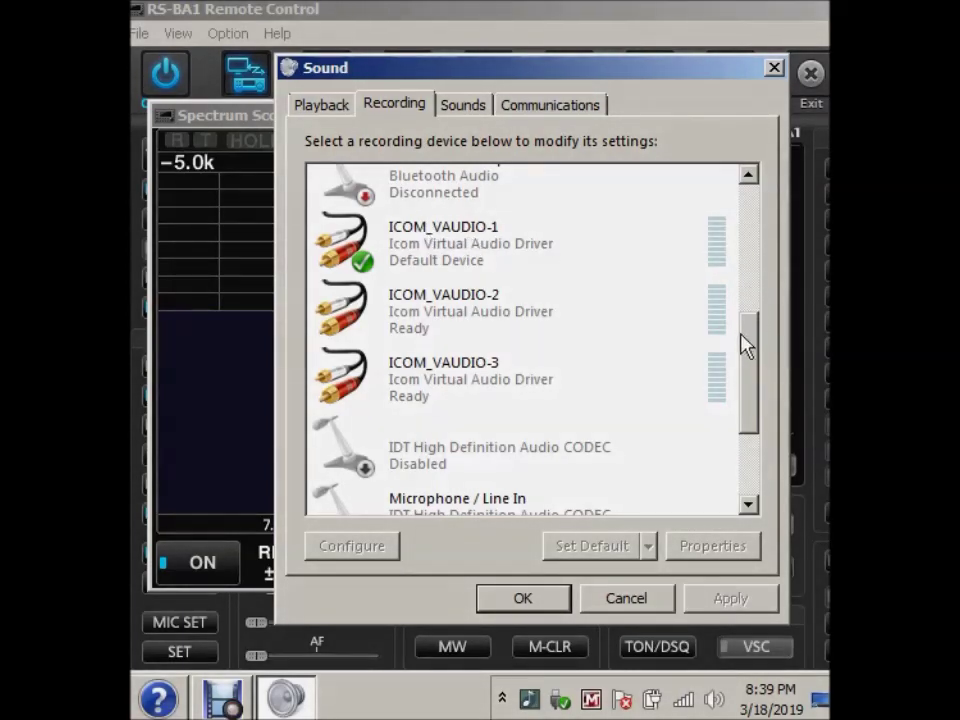
{"action": "left_click_drag", "start_coordinate": [748, 349], "coordinate": [754, 491]}
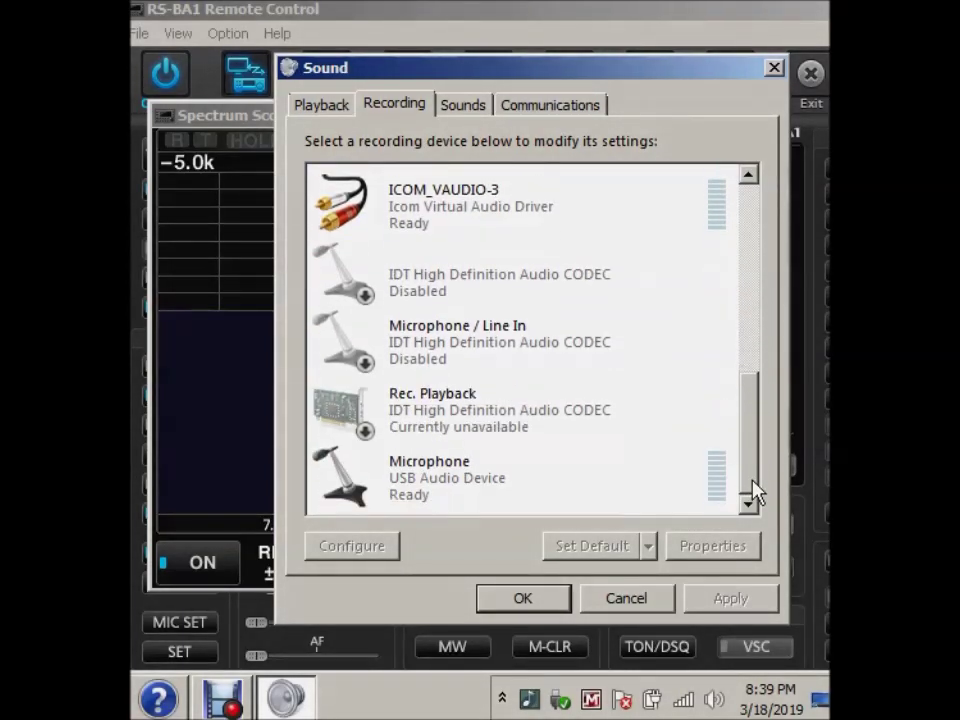
{"action": "left_click", "coordinate": [462, 481]}
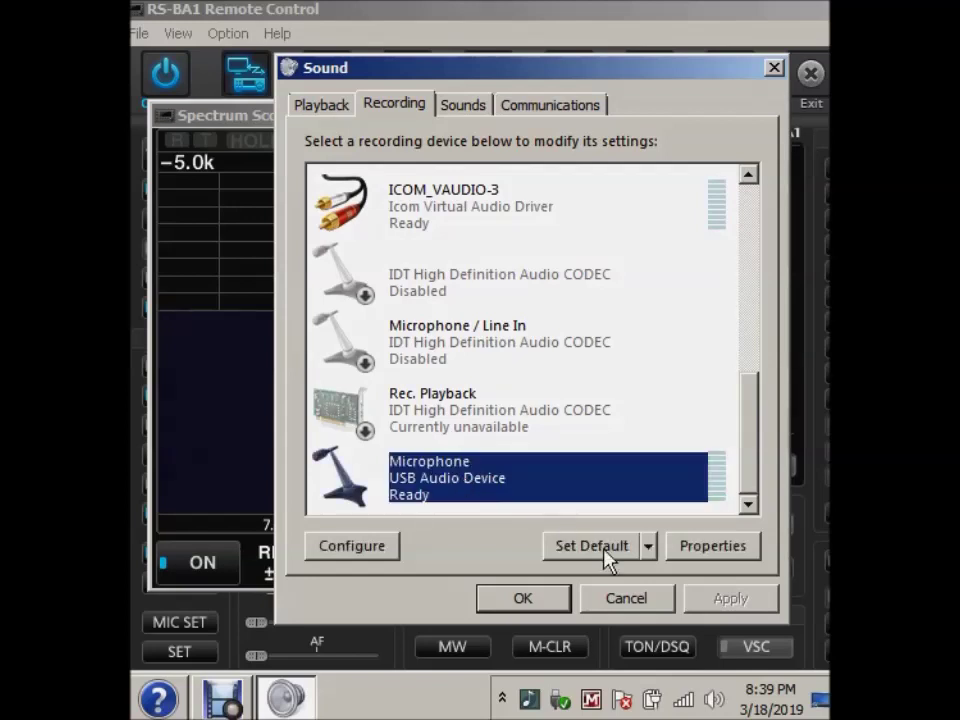
{"action": "left_click", "coordinate": [604, 549]}
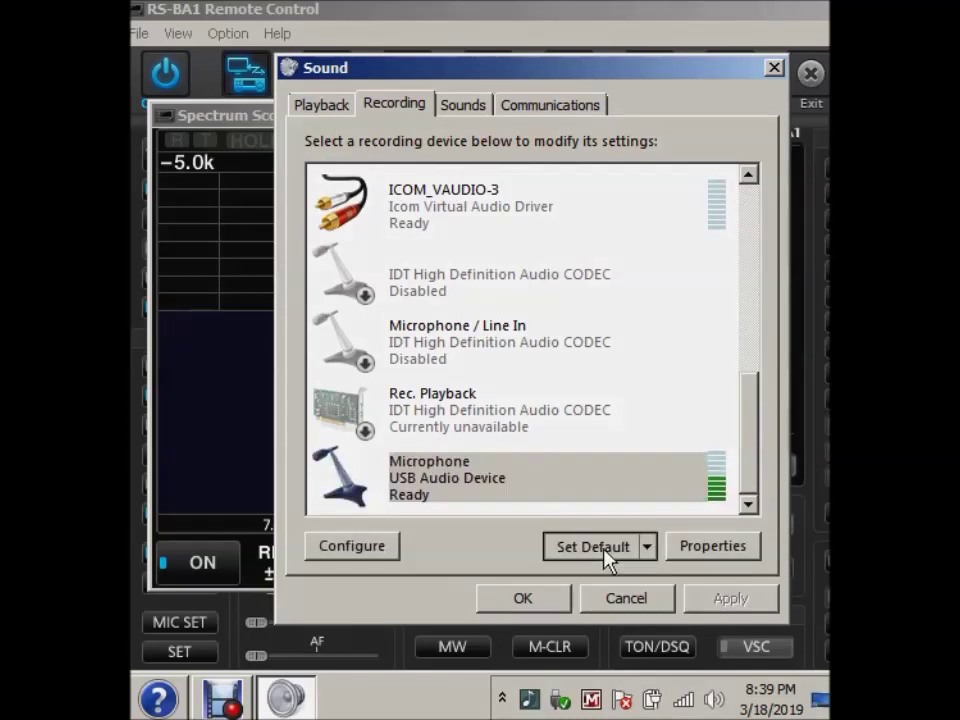
{"action": "left_click", "coordinate": [243, 126]}
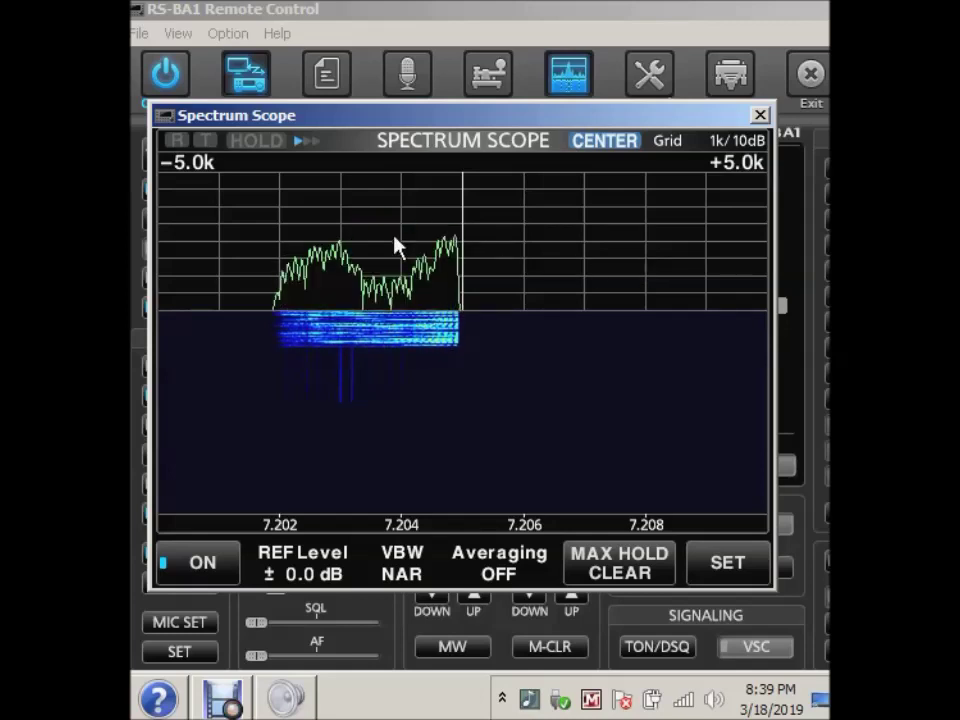
Close the Spectrum Scope after checking the transmitted signal near 7.205 MHz
{"action": "left_click", "coordinate": [760, 116]}
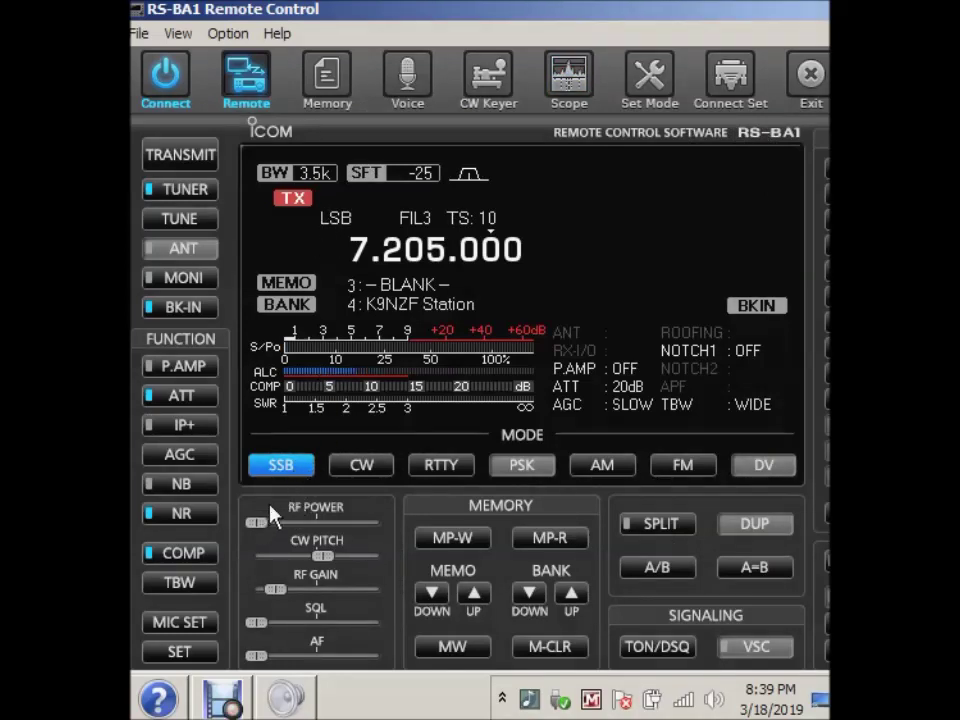
Return the radio to receive, raise the RF gain partway, and leave AF at minimum
{"action": "left_click", "coordinate": [180, 160]}
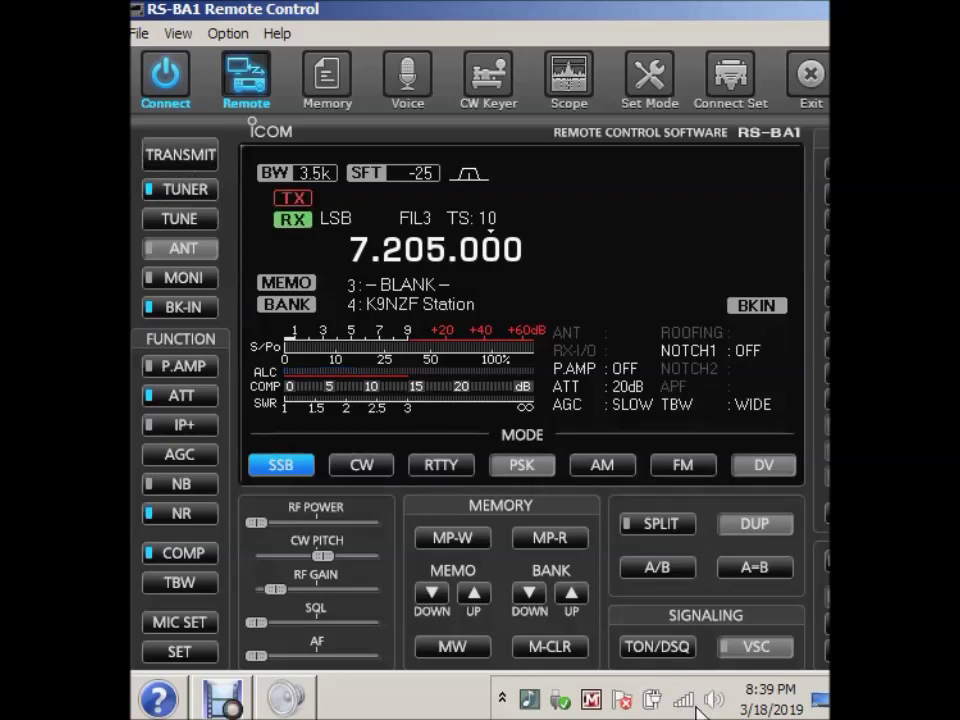
{"action": "mouse_move", "coordinate": [261, 662]}
{"action": "left_mouse_down"}
{"action": "mouse_move", "coordinate": [348, 667]}
{"action": "mouse_move", "coordinate": [253, 655]}
{"action": "left_mouse_up"}
{"action": "left_click_drag", "start_coordinate": [287, 599], "coordinate": [311, 605]}
{"action": "left_click_drag", "start_coordinate": [302, 660], "coordinate": [265, 662]}
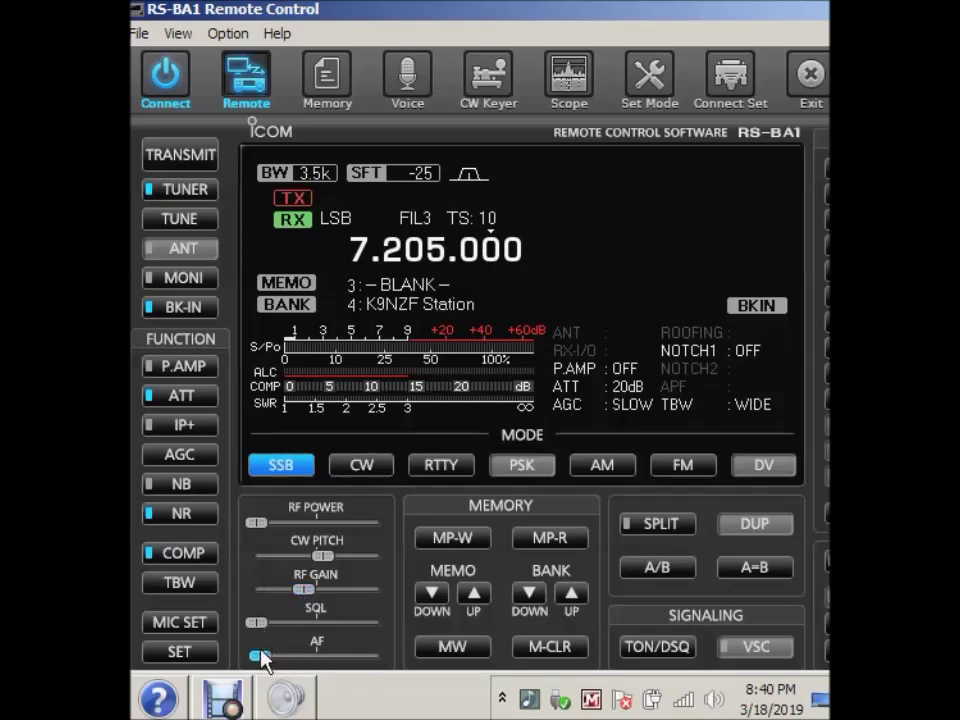
Open the Windows Sound settings at the list of playback devices
{"action": "right_click", "coordinate": [714, 704]}
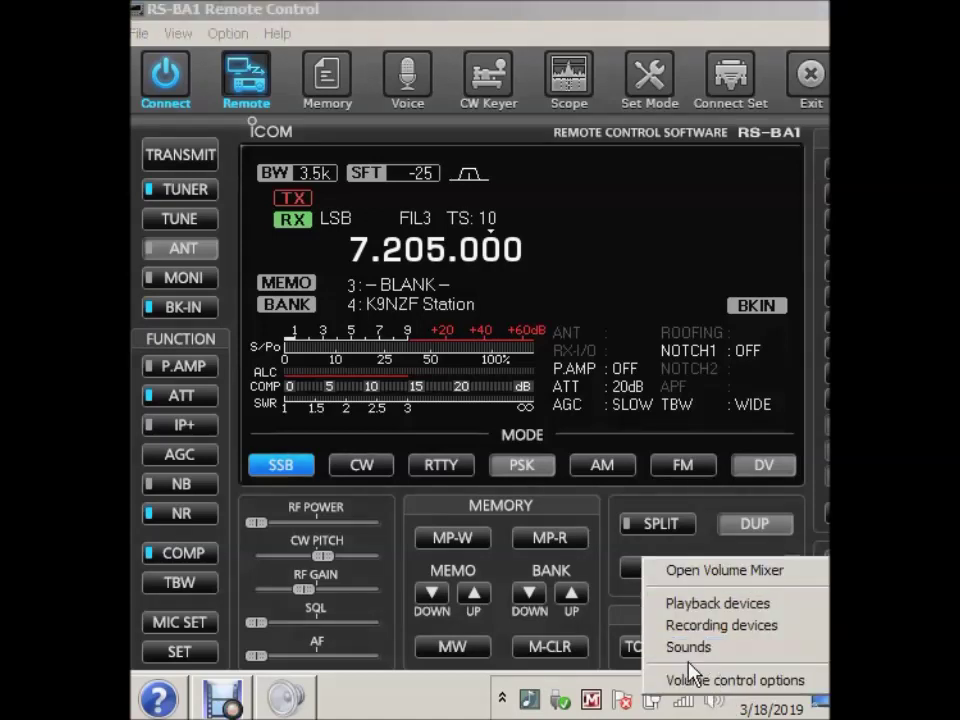
{"action": "left_click", "coordinate": [716, 612]}
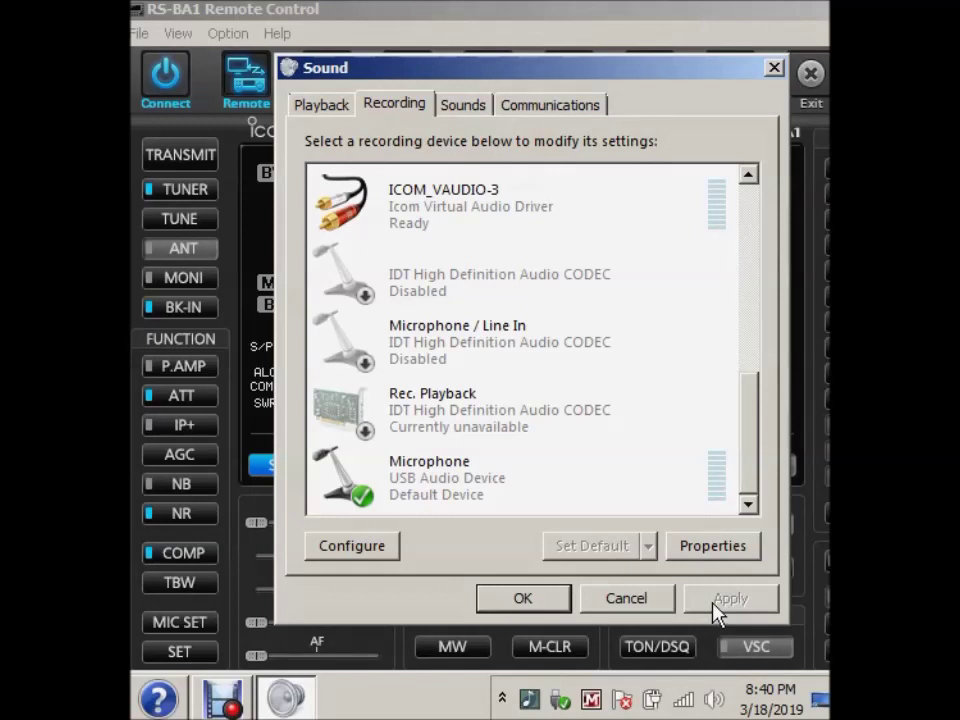
{"action": "left_click", "coordinate": [320, 108]}
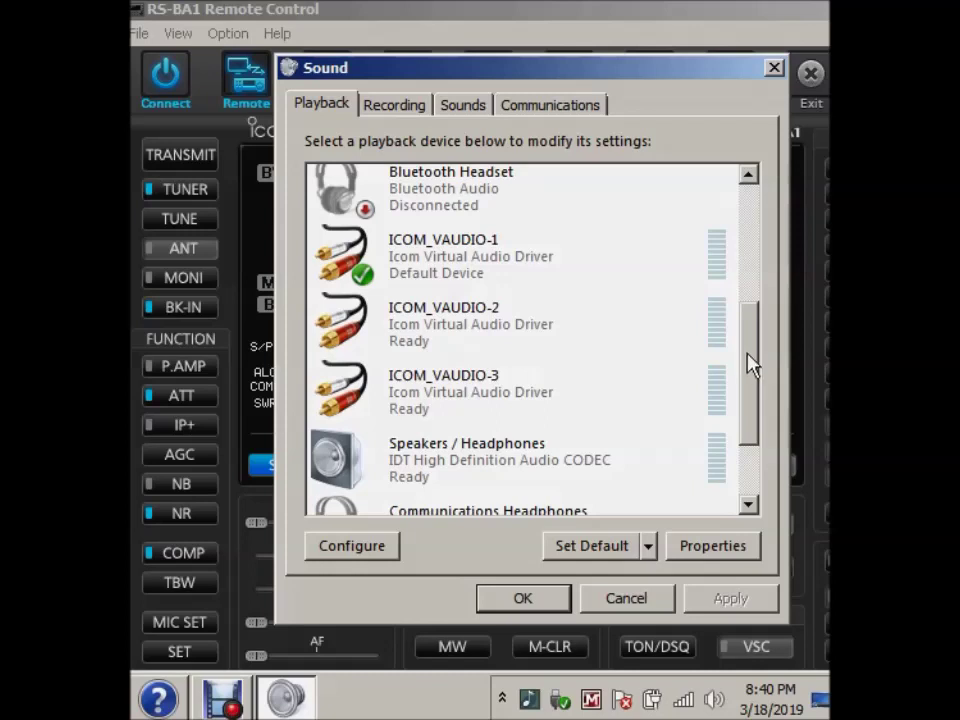
{"action": "left_click_drag", "start_coordinate": [750, 365], "coordinate": [746, 225]}
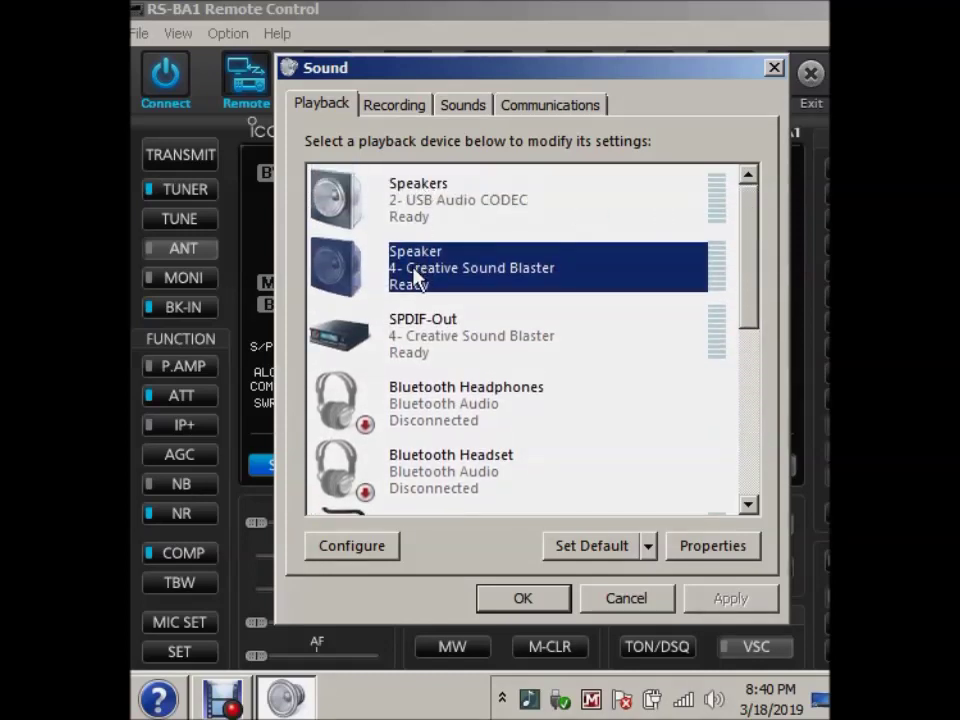
Select Speaker (Creative Sound Blaster), review recording devices, then set it as default and OK
{"action": "left_click", "coordinate": [420, 204]}
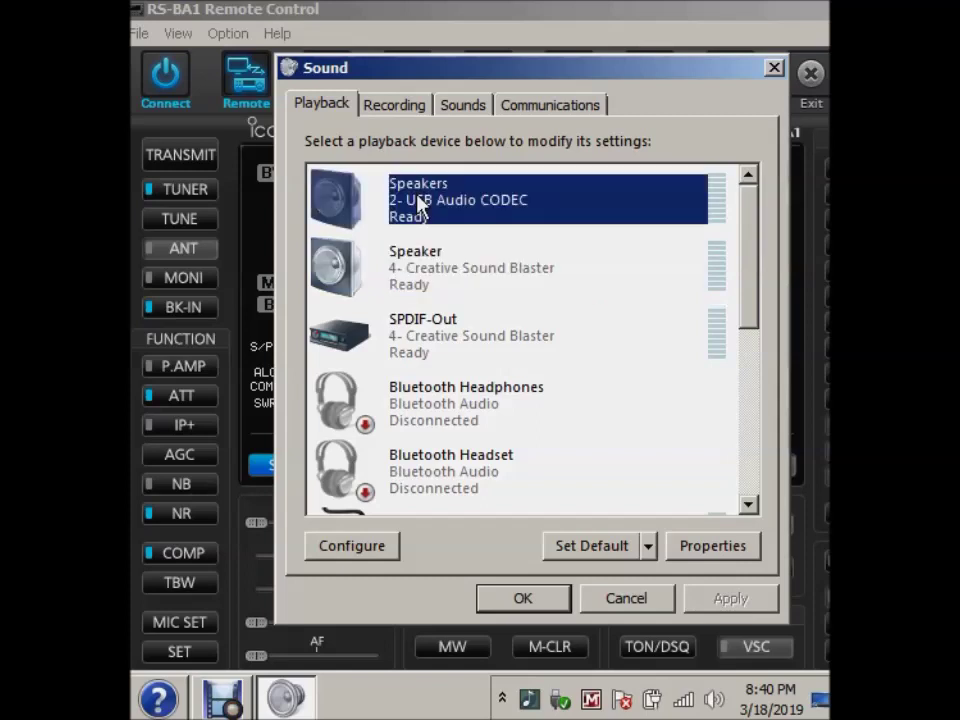
{"action": "left_click", "coordinate": [415, 268]}
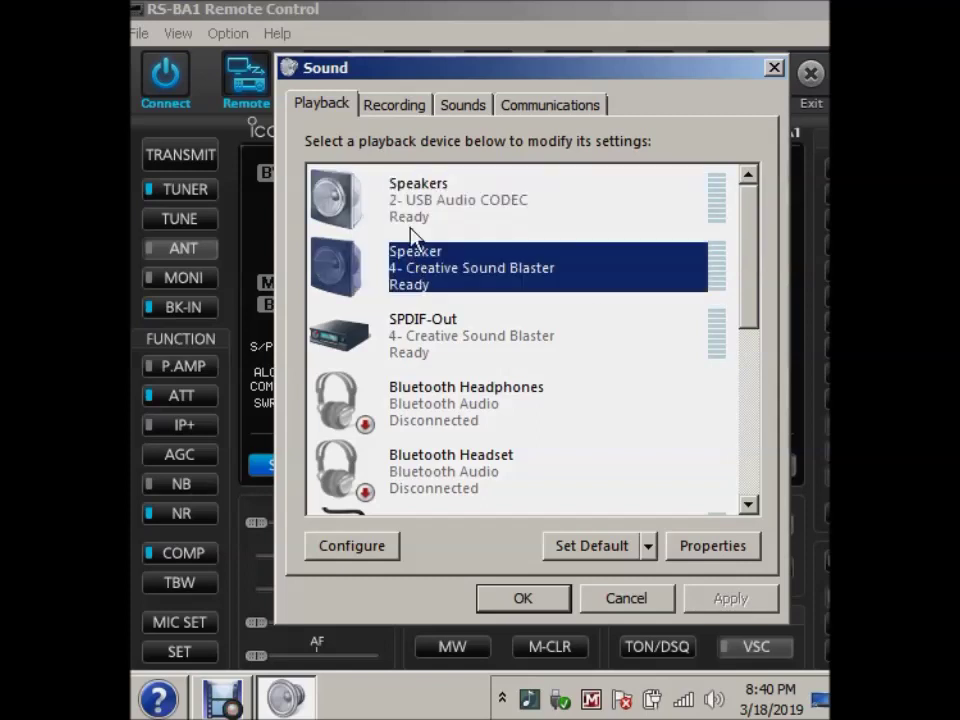
{"action": "left_click", "coordinate": [412, 213]}
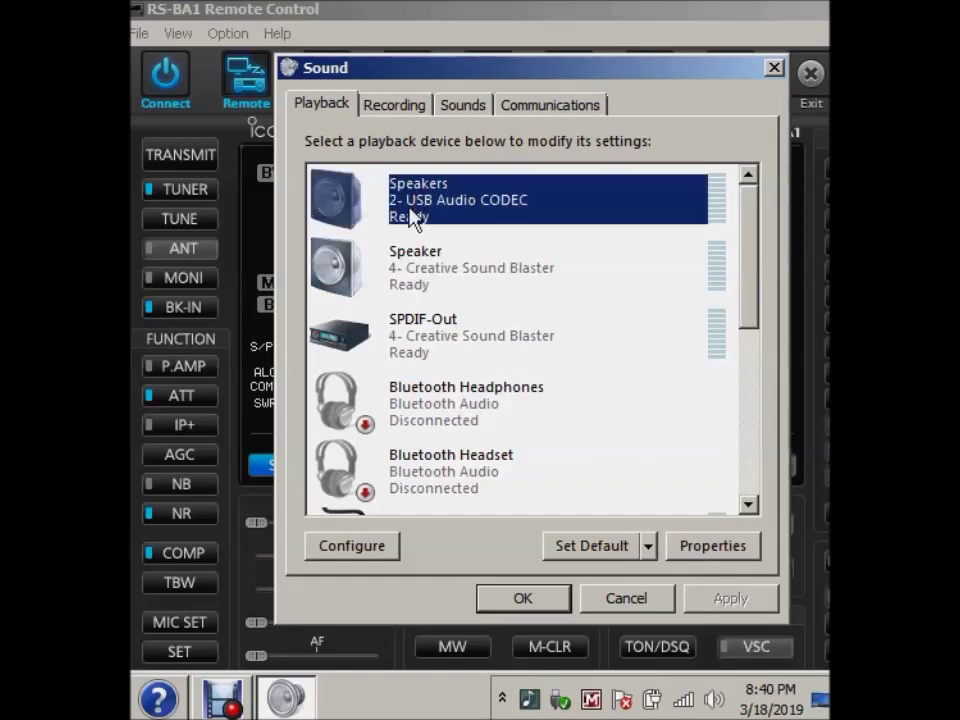
{"action": "left_click", "coordinate": [410, 283]}
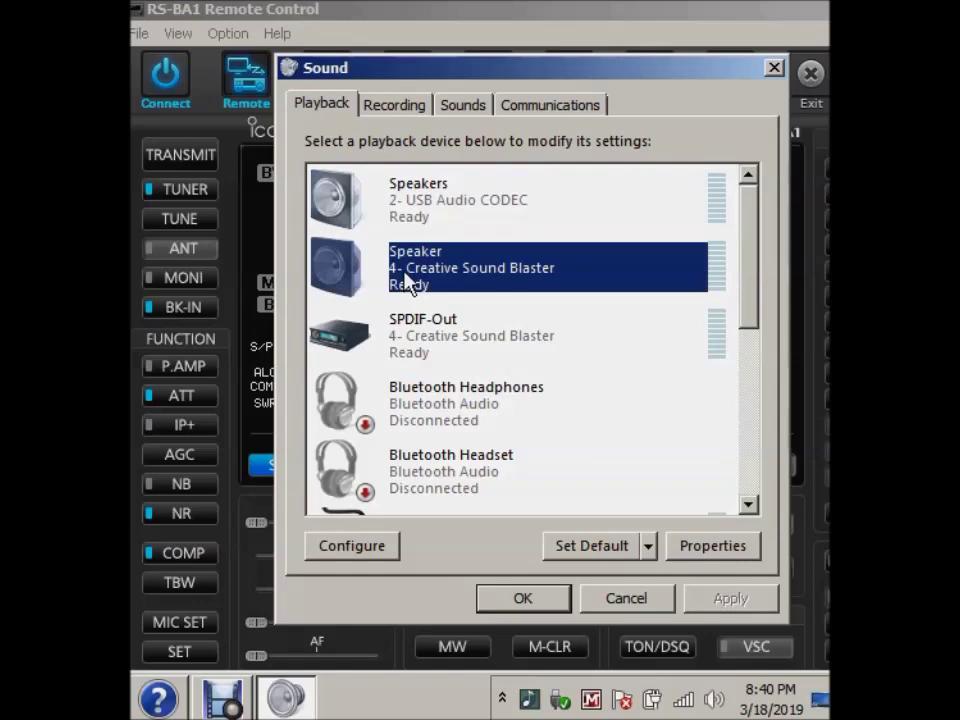
{"action": "left_click", "coordinate": [392, 103]}
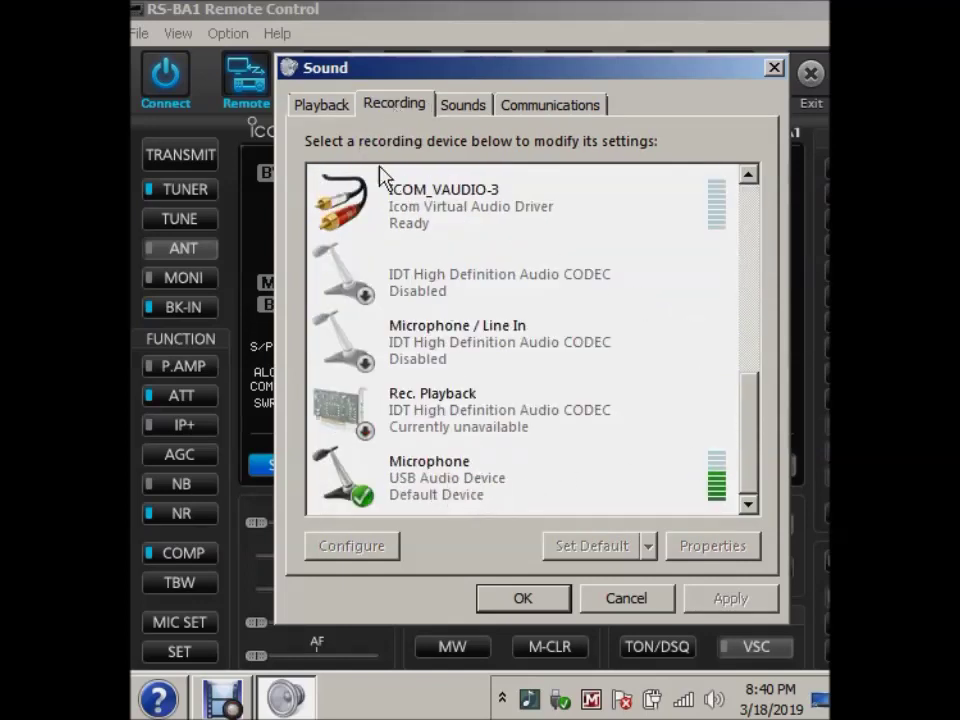
{"action": "left_click", "coordinate": [321, 107]}
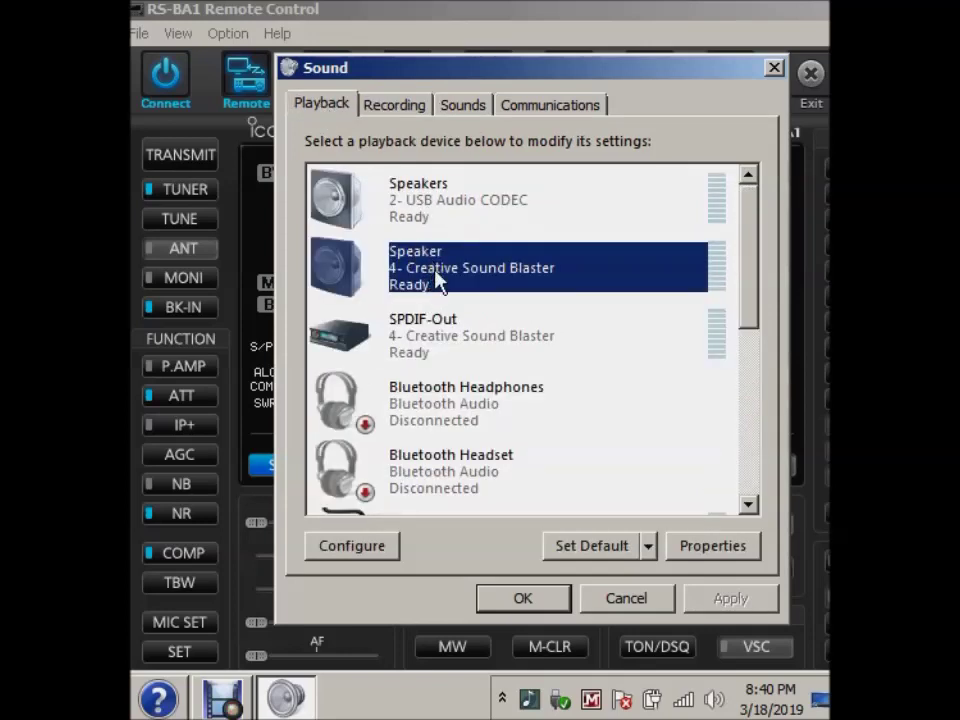
{"action": "left_click", "coordinate": [599, 553]}
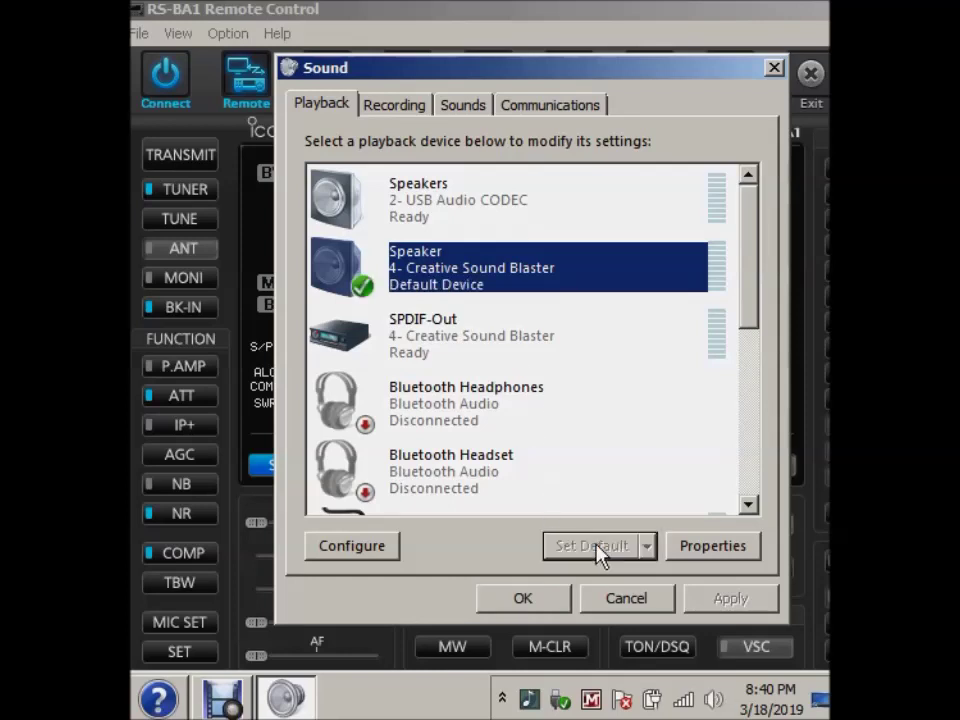
{"action": "left_click", "coordinate": [551, 604]}
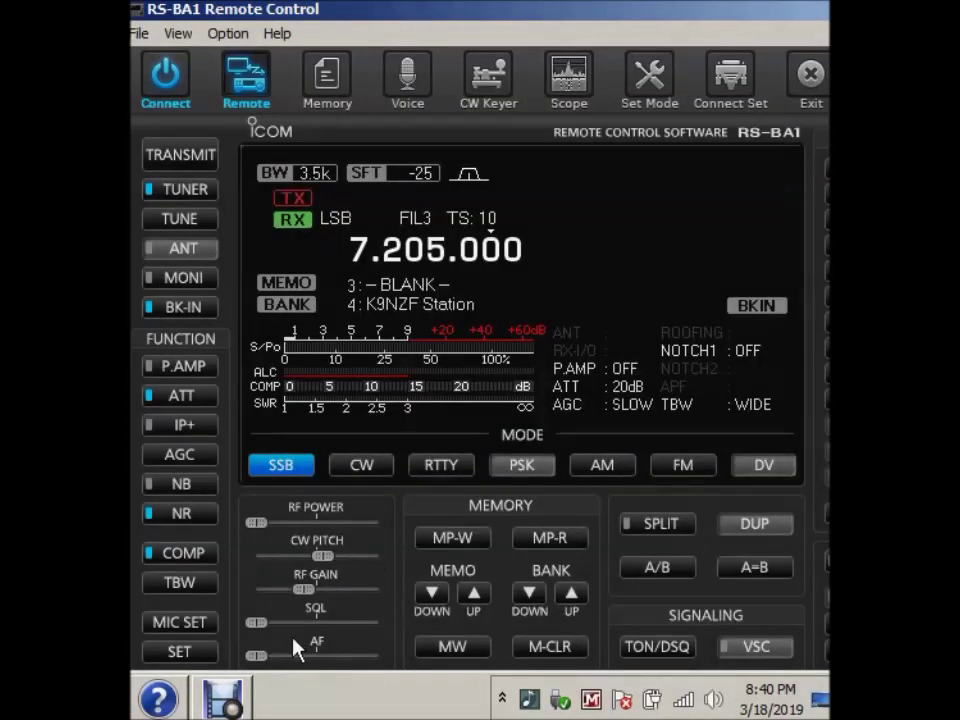
Nudge the AF level, then disconnect RS-BA1 from the IC-7300
{"action": "mouse_move", "coordinate": [260, 657]}
{"action": "left_mouse_down"}
{"action": "mouse_move", "coordinate": [353, 660]}
{"action": "mouse_move", "coordinate": [257, 664]}
{"action": "mouse_move", "coordinate": [349, 675]}
{"action": "mouse_move", "coordinate": [268, 671]}
{"action": "left_mouse_up"}
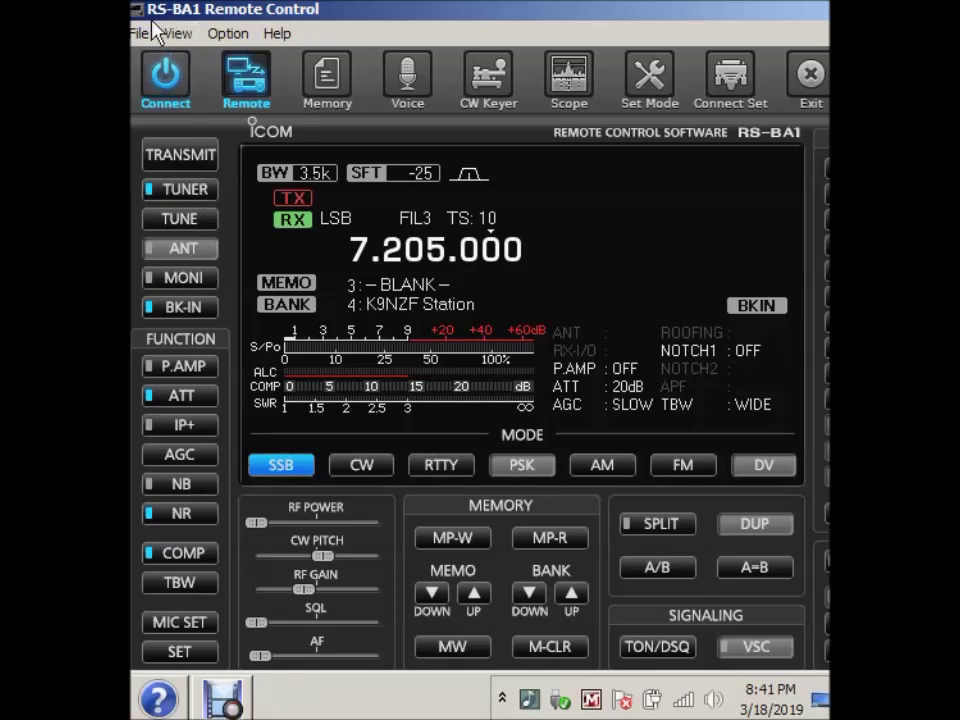
{"action": "left_click", "coordinate": [166, 72]}
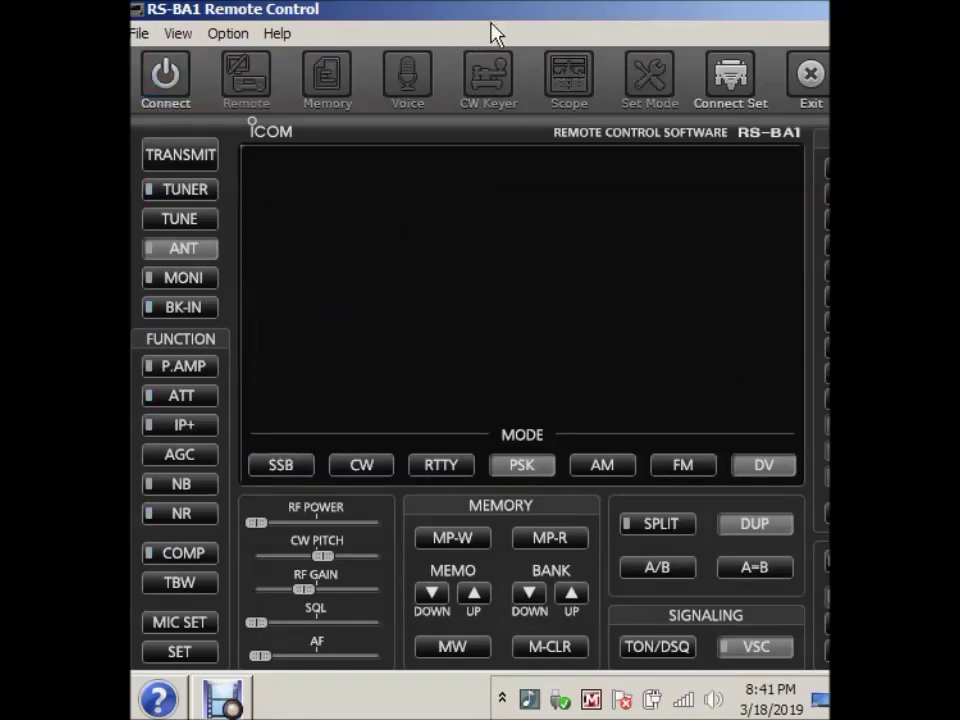
Move RS-BA1 aside, check the Server List, and return to the Radio List
{"action": "left_click_drag", "start_coordinate": [518, 25], "coordinate": [130, 25]}
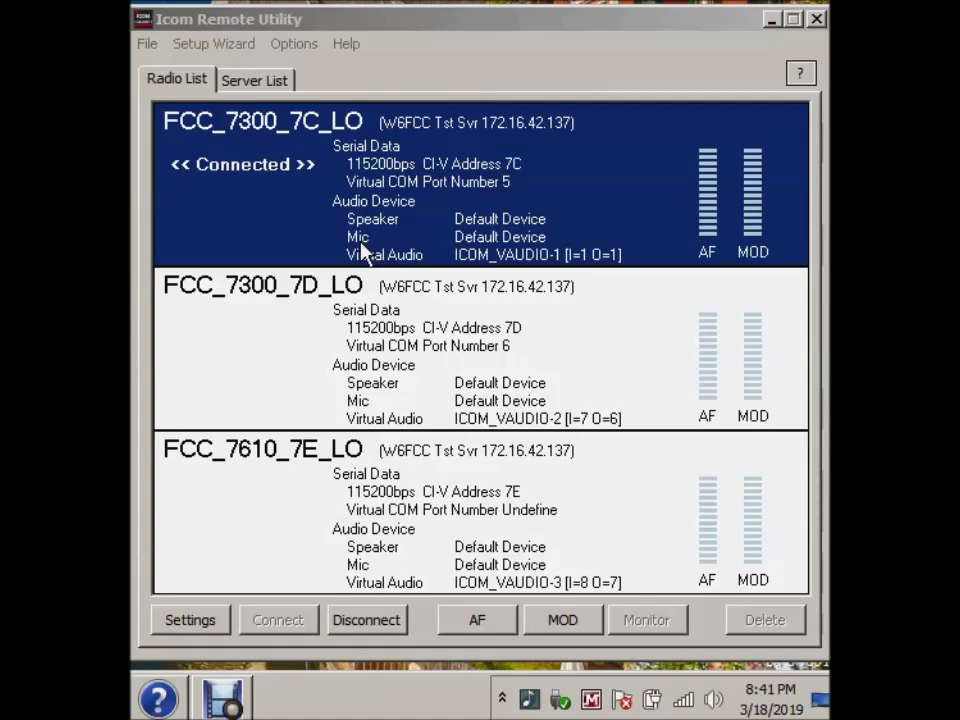
{"action": "left_click", "coordinate": [272, 82]}
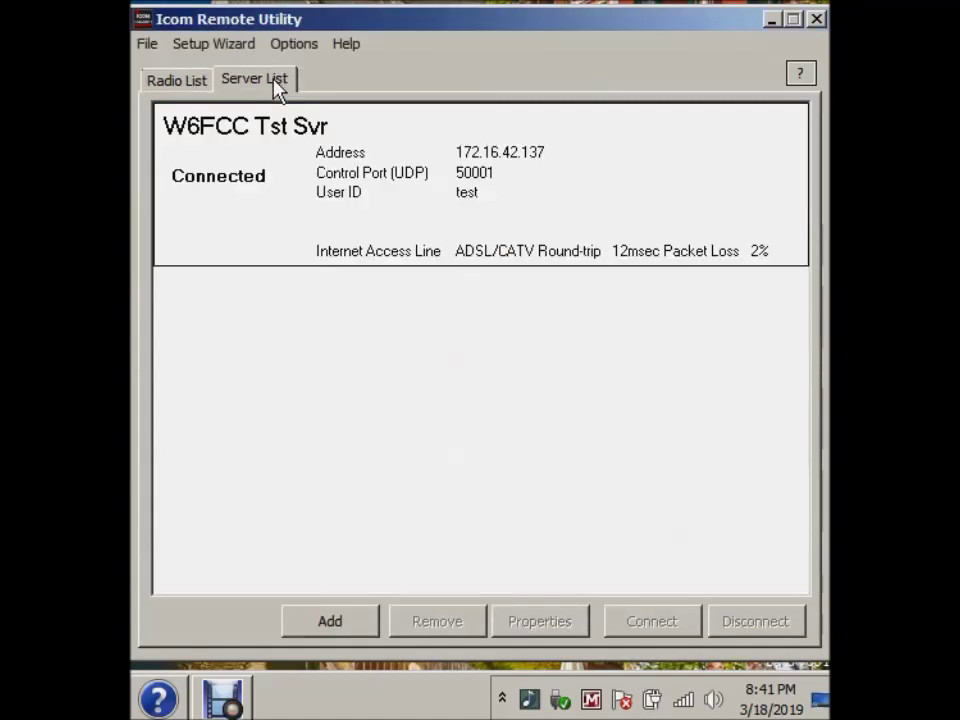
{"action": "left_click", "coordinate": [184, 82]}
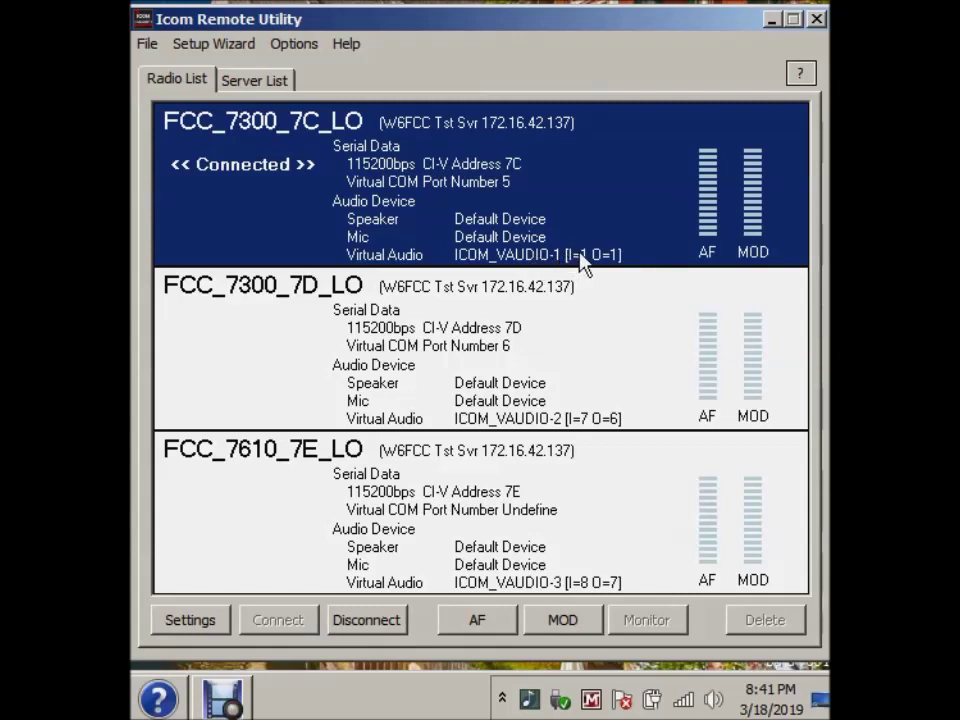
Disconnect the FCC_7300_7C_LO radio and confirm with Yes
{"action": "right_click", "coordinate": [276, 187]}
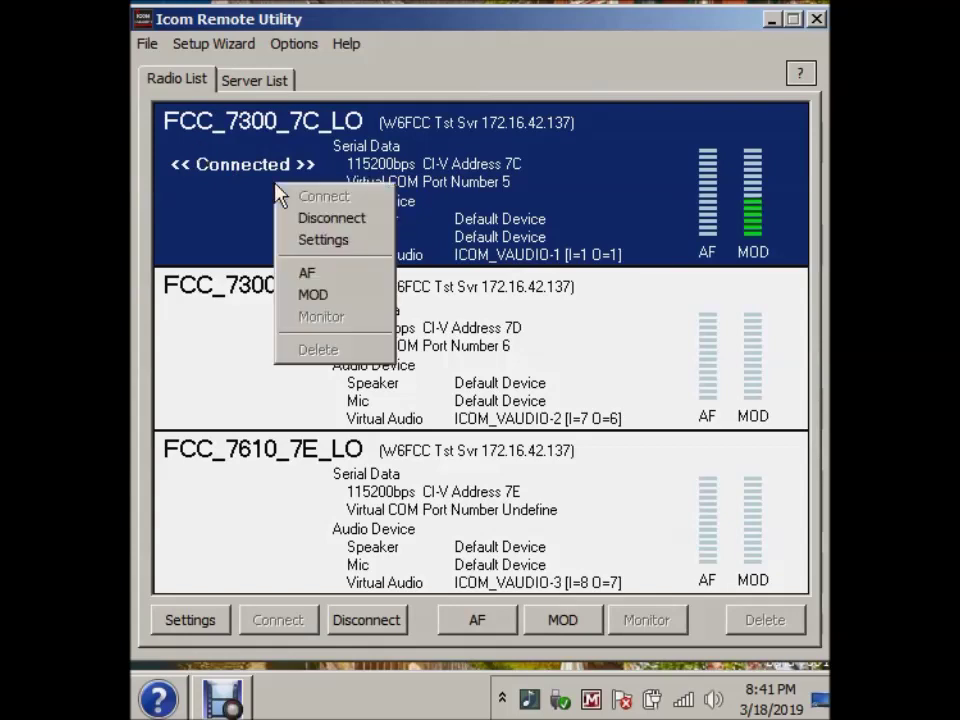
{"action": "left_click", "coordinate": [298, 217]}
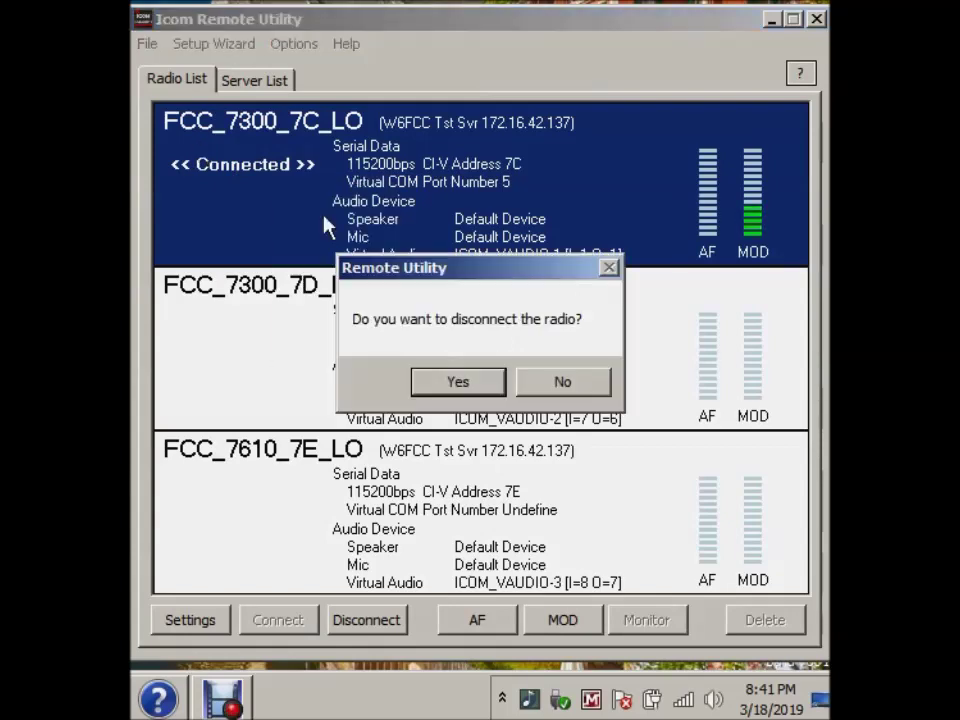
{"action": "left_click", "coordinate": [482, 390]}
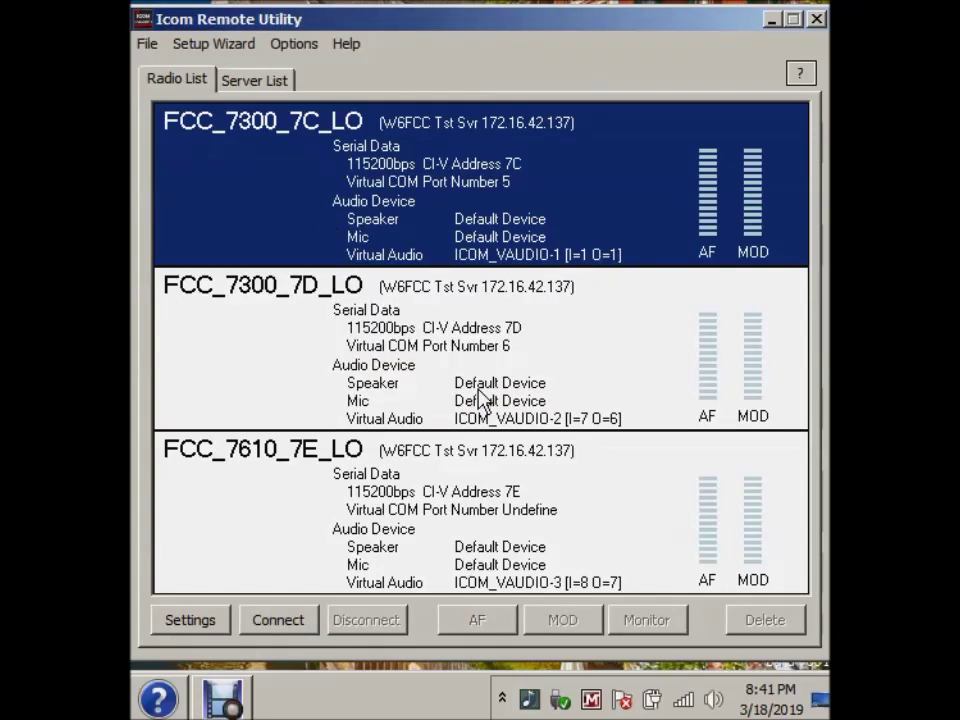
Connect FCC_7300_7D_LO and acknowledge its virtual serial port 6 message
{"action": "left_click", "coordinate": [293, 360]}
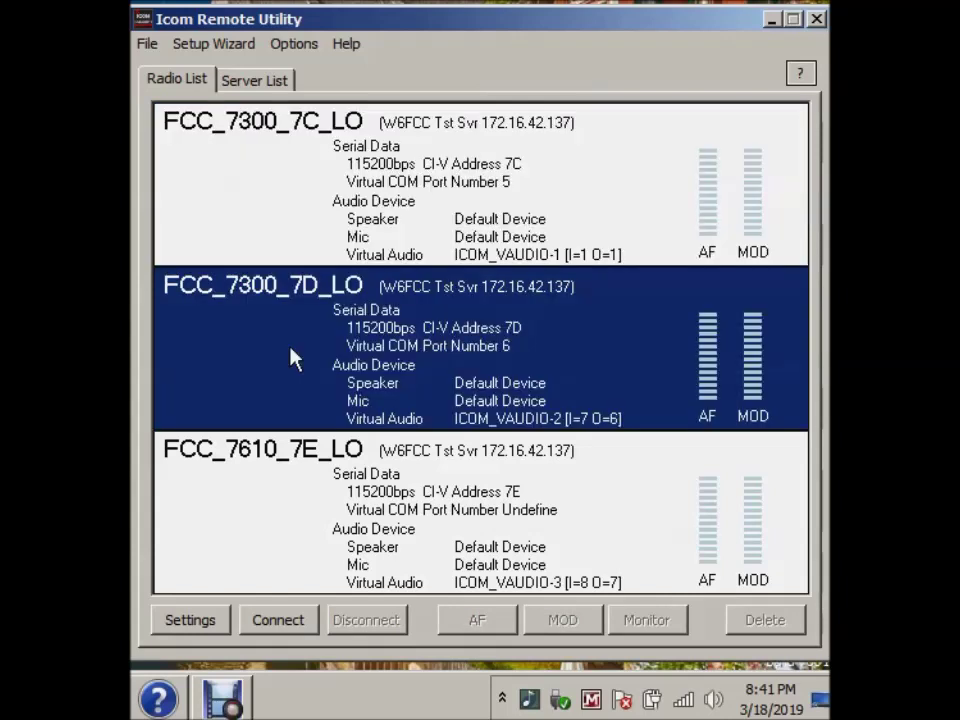
{"action": "right_click", "coordinate": [293, 360]}
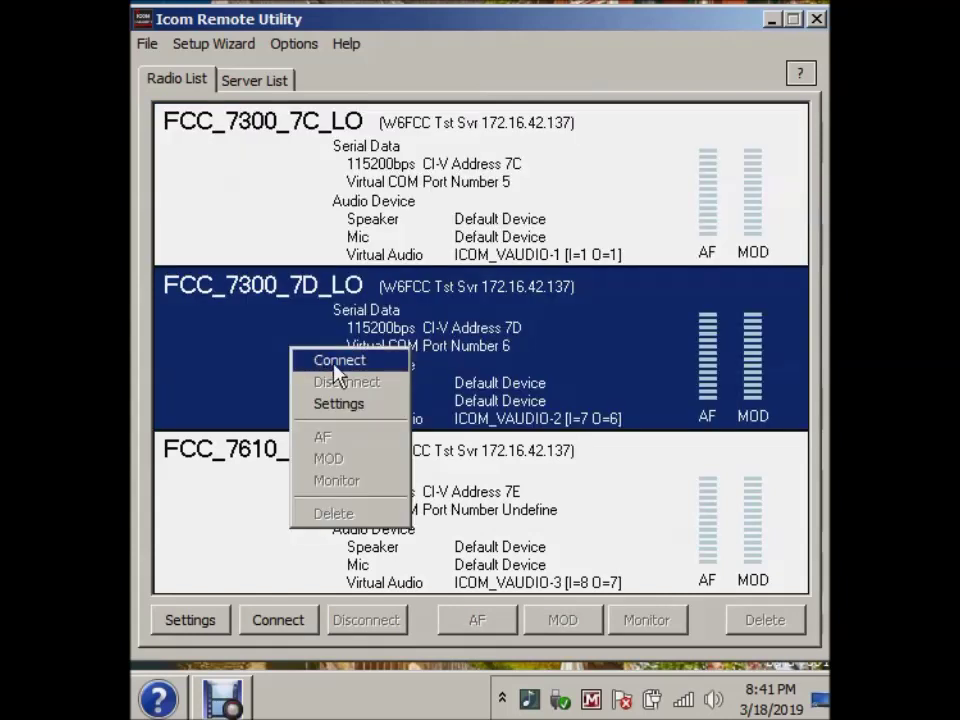
{"action": "left_click", "coordinate": [337, 362]}
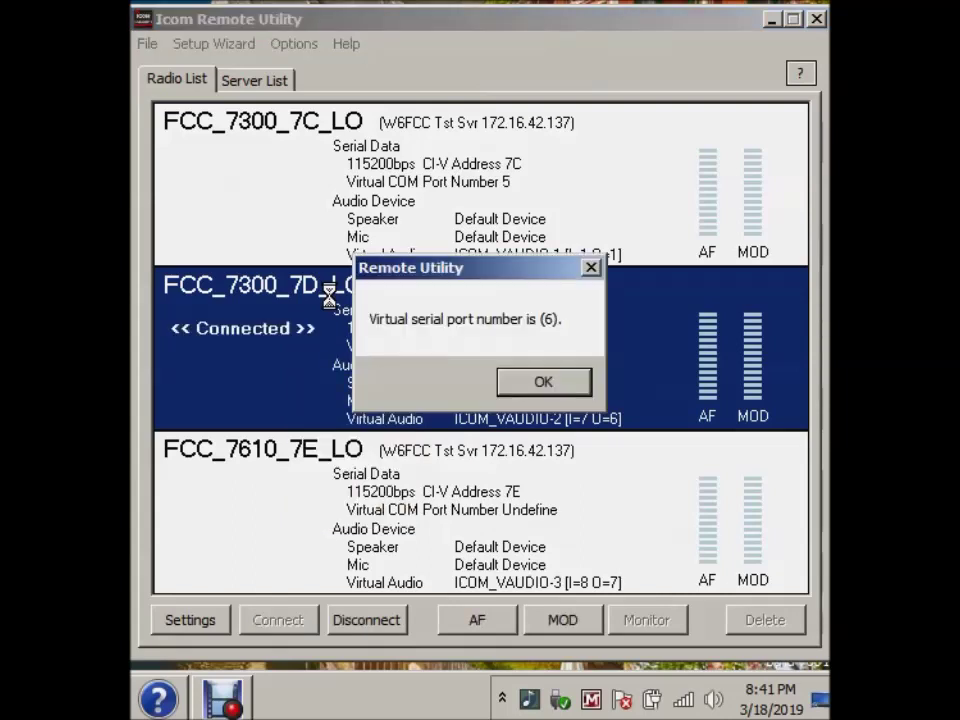
{"action": "left_click", "coordinate": [540, 384]}
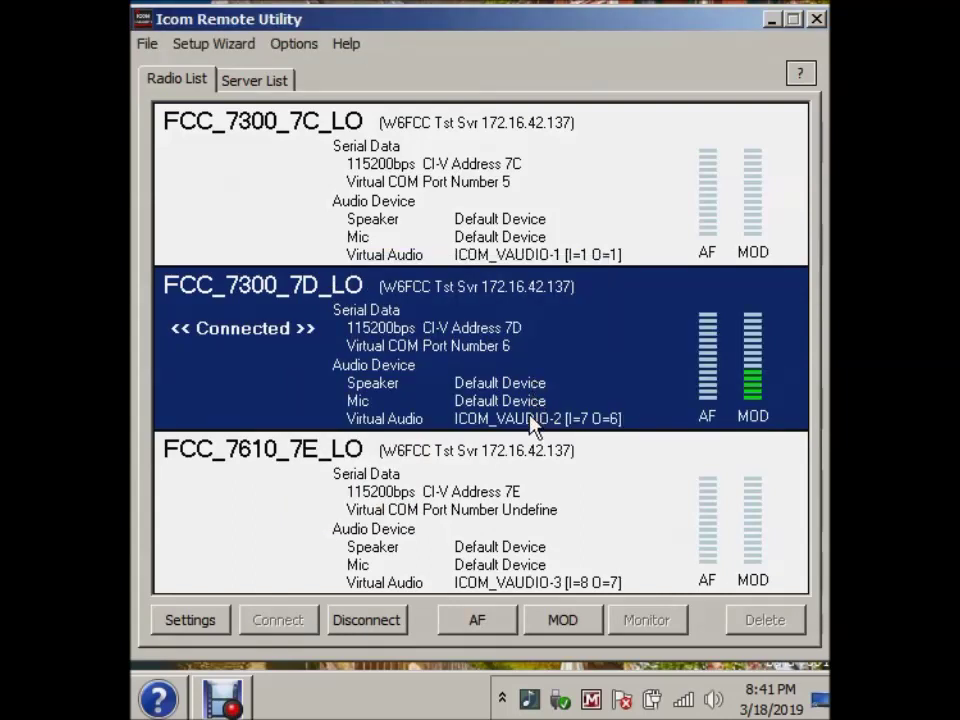
{"action": "right_click", "coordinate": [713, 699]}
{"action": "left_click", "coordinate": [703, 618]}
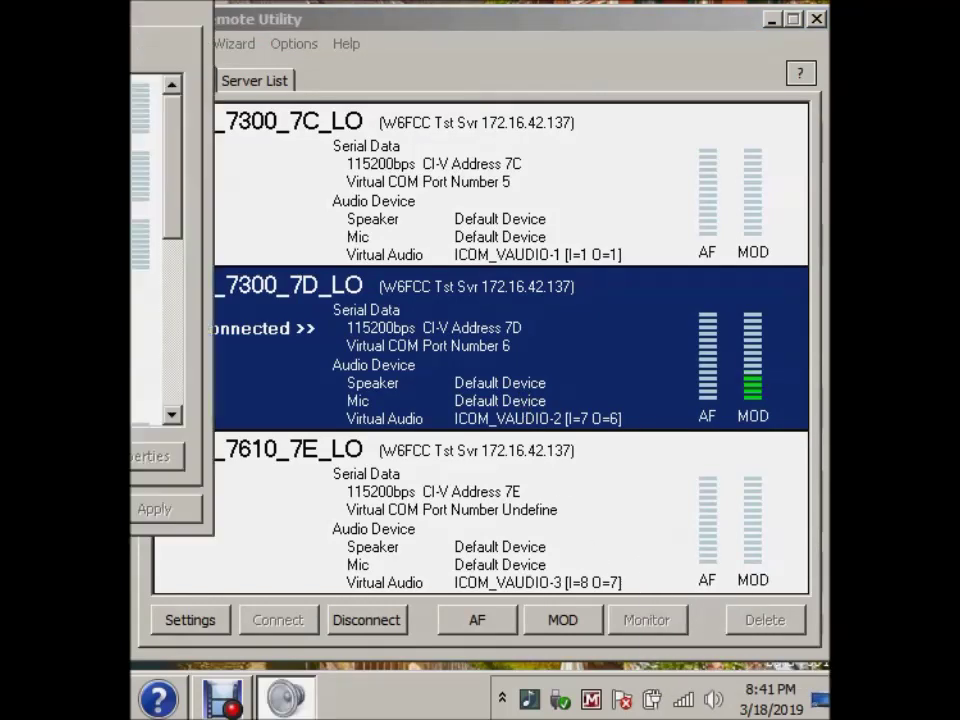
{"action": "left_click_drag", "start_coordinate": [47, 5], "coordinate": [577, 47]}
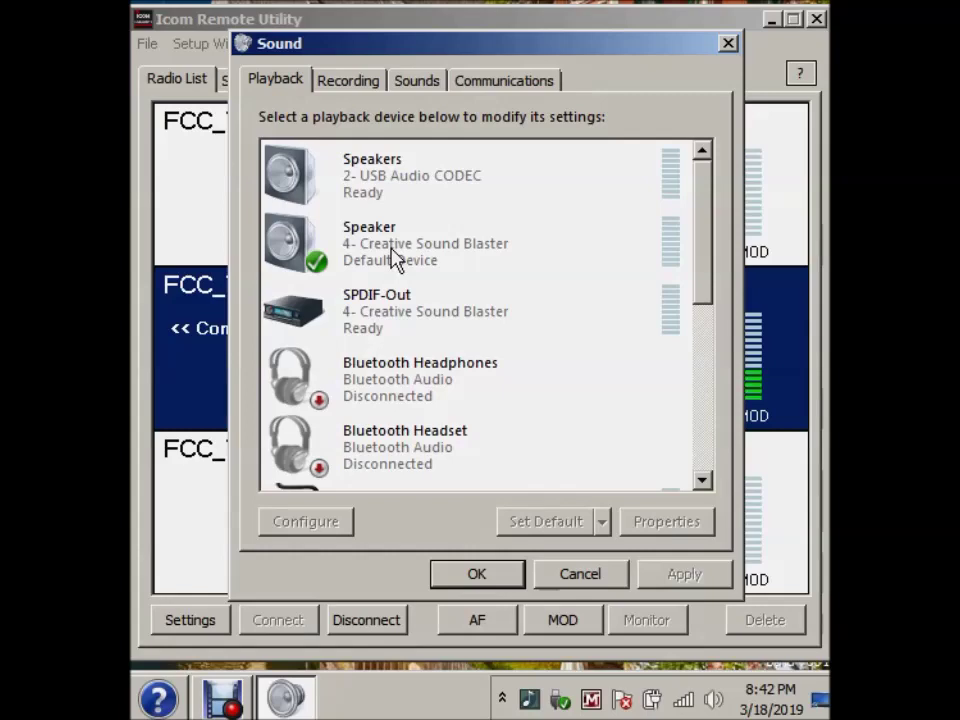
{"action": "left_click", "coordinate": [728, 44]}
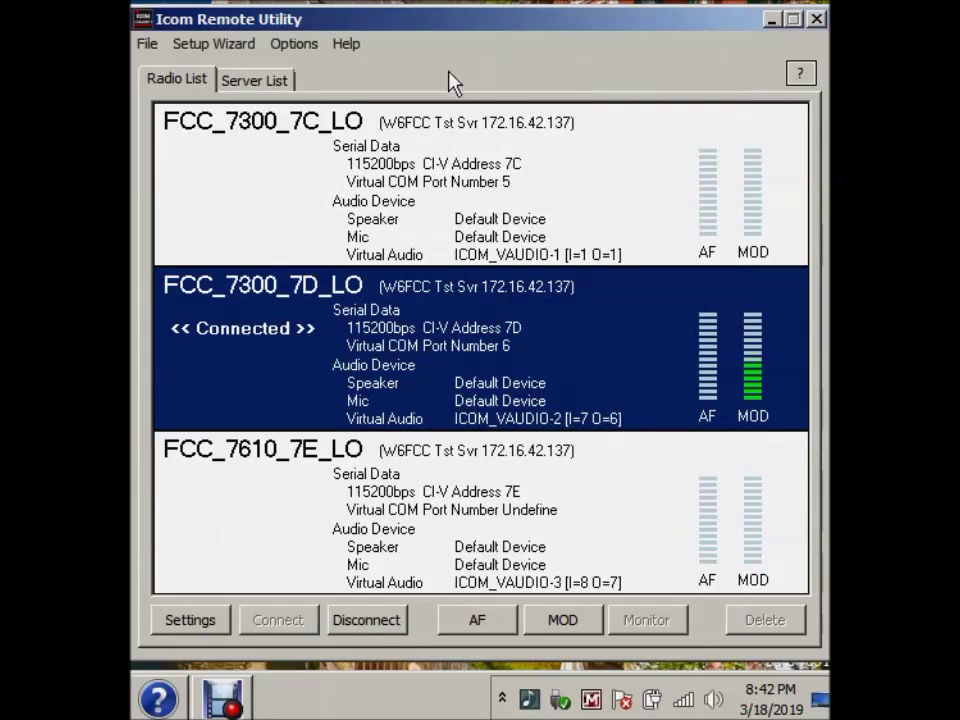
Check the W6FCC Tst Svr link, disconnect FCC_7300_7D_LO, then recheck server and radio list
{"action": "left_click", "coordinate": [259, 86]}
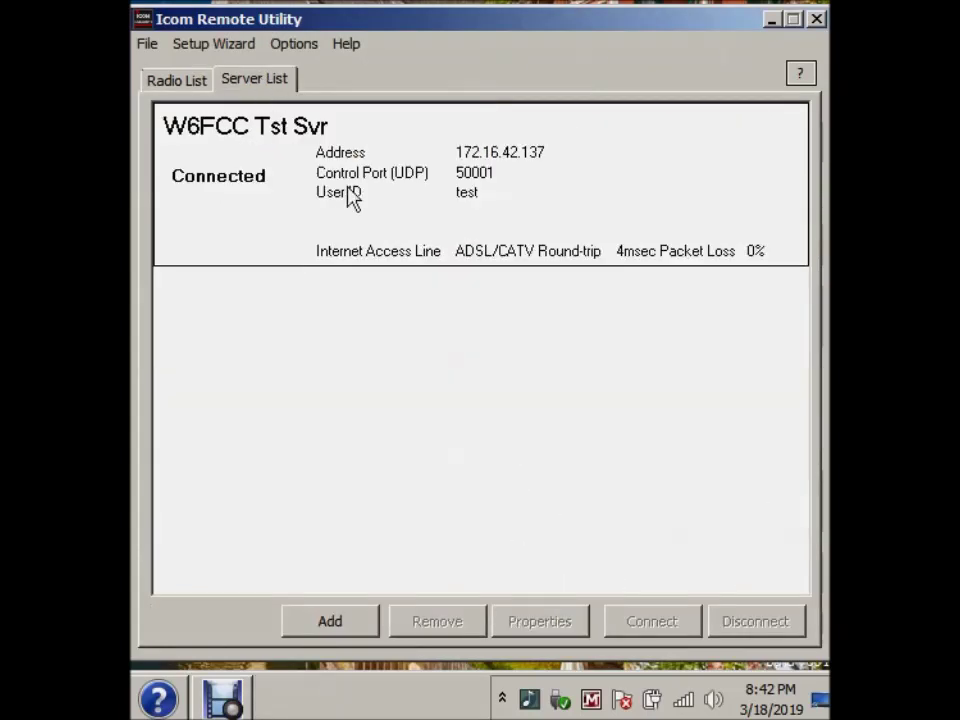
{"action": "left_click", "coordinate": [174, 80]}
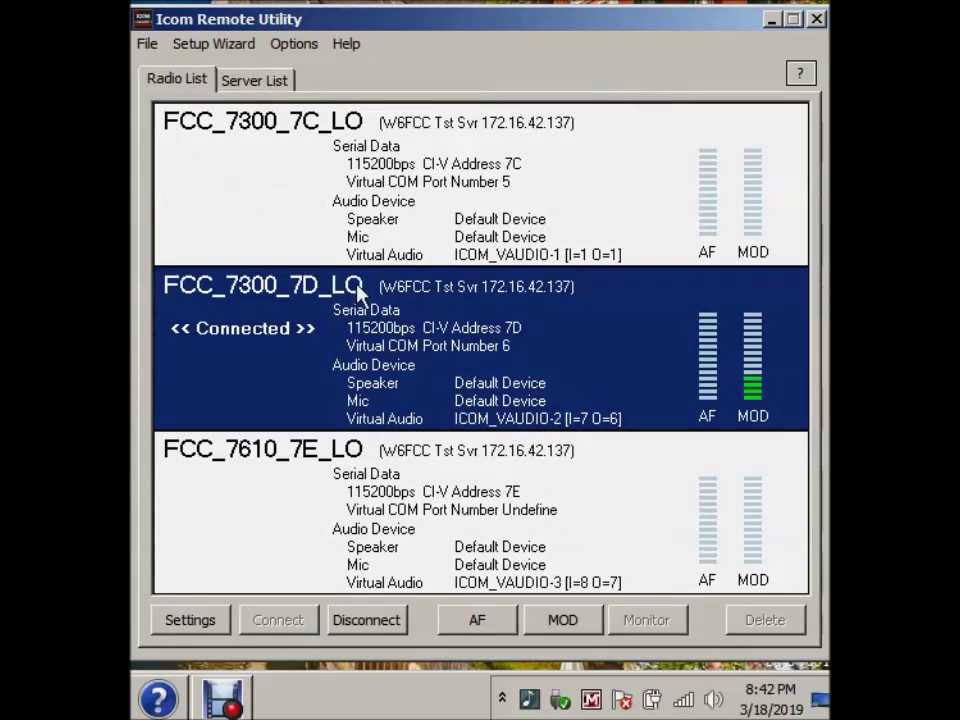
{"action": "right_click", "coordinate": [311, 299]}
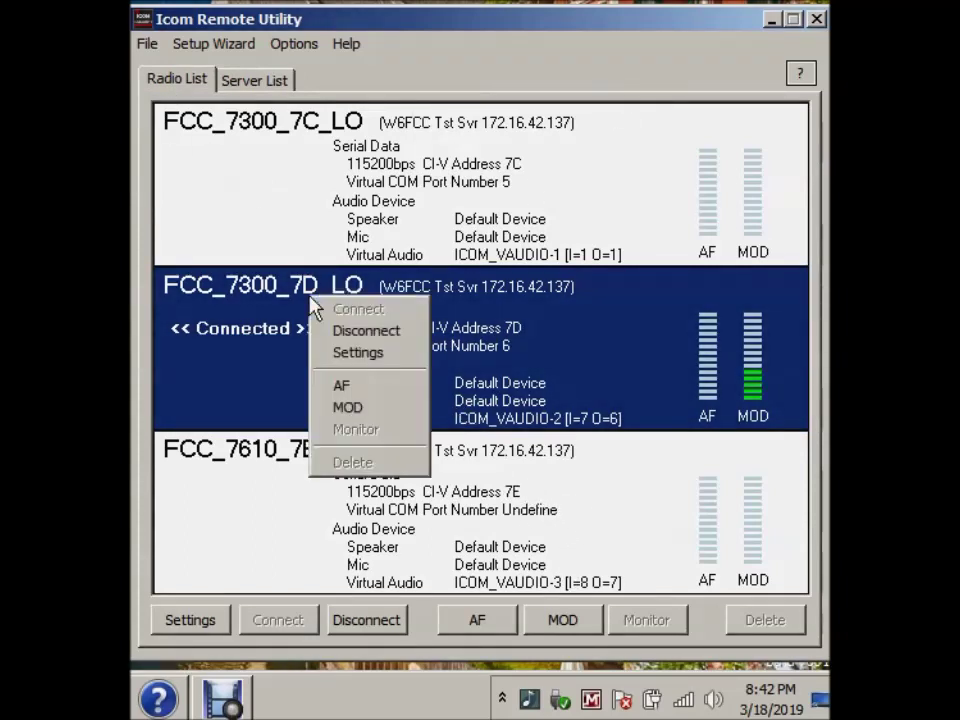
{"action": "left_click", "coordinate": [370, 333]}
{"action": "left_click", "coordinate": [466, 386]}
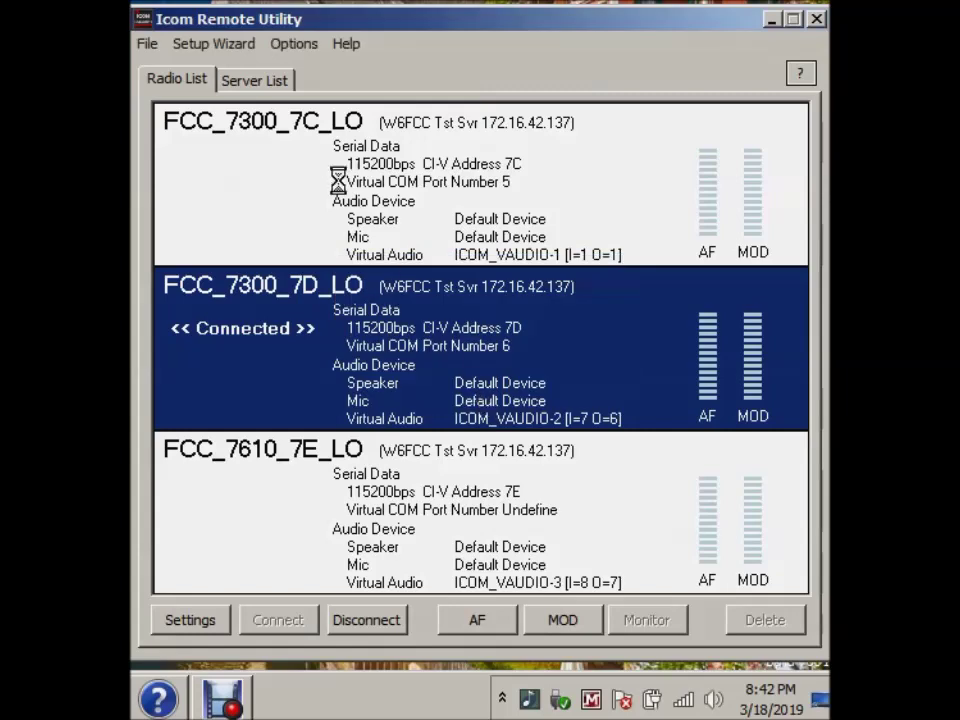
{"action": "left_click", "coordinate": [277, 82]}
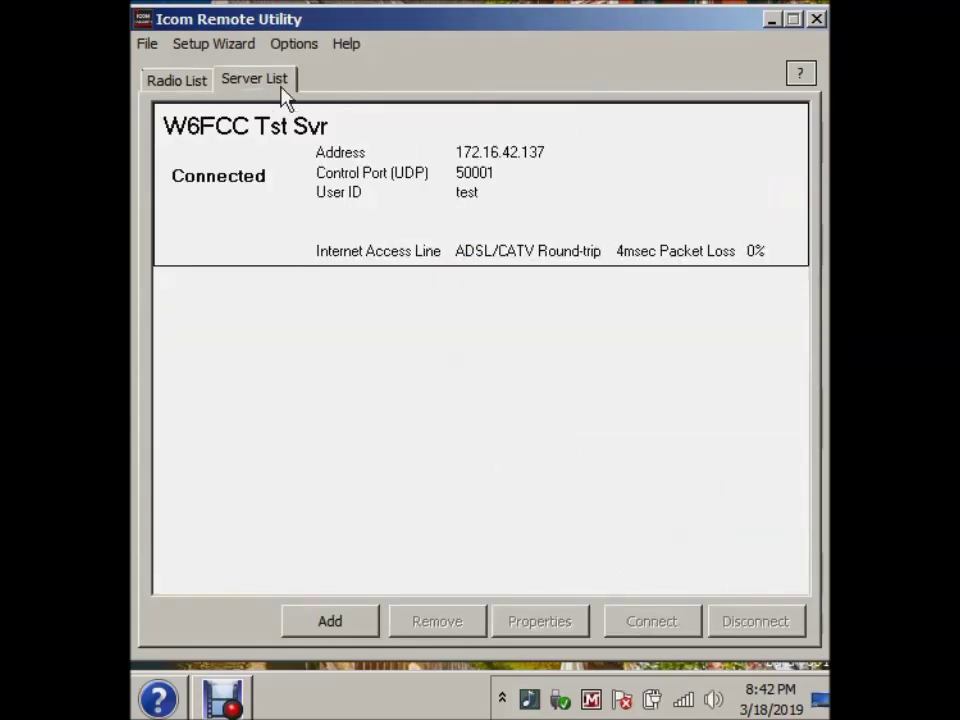
{"action": "left_click", "coordinate": [180, 85]}
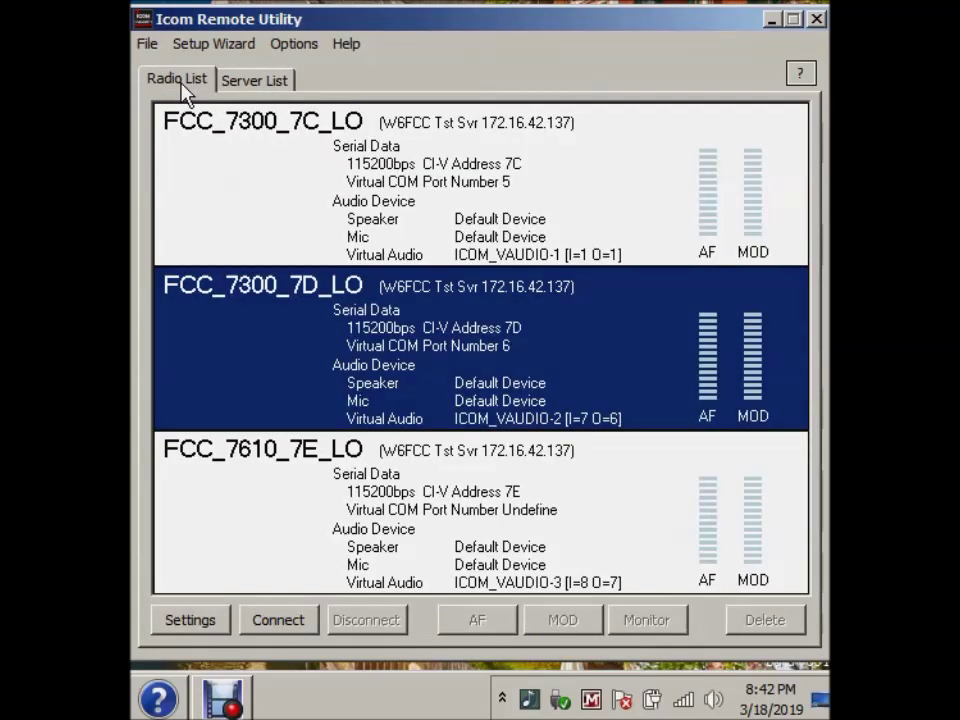
Select FCC_7300_7C_LO in the radio list and dismiss its action menu
{"action": "left_click", "coordinate": [245, 183]}
{"action": "right_click", "coordinate": [246, 178]}
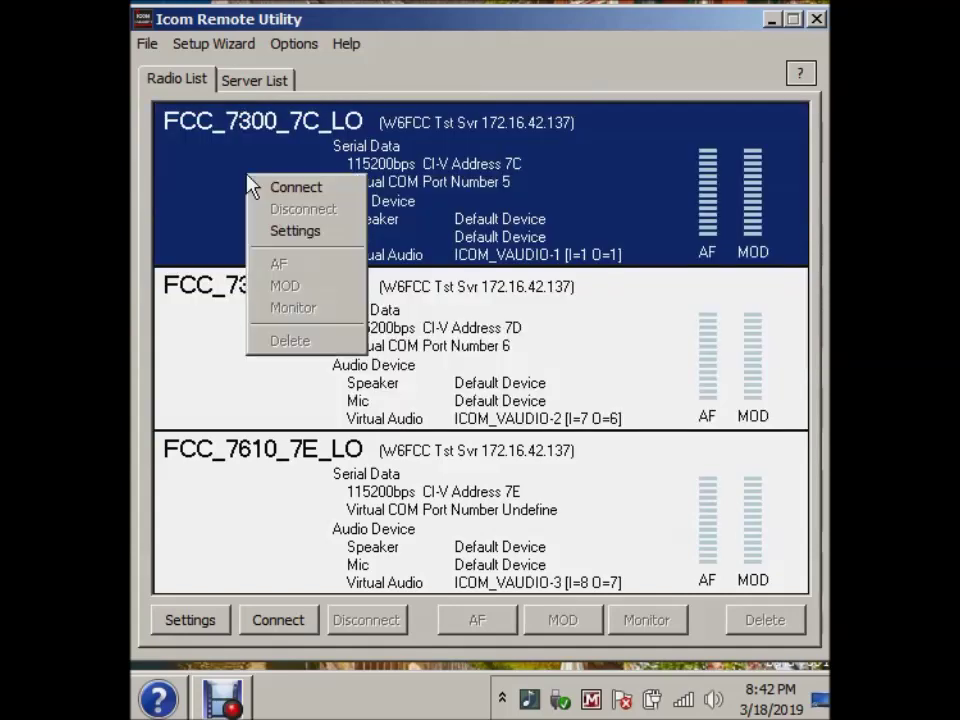
{"action": "left_click", "coordinate": [216, 144]}
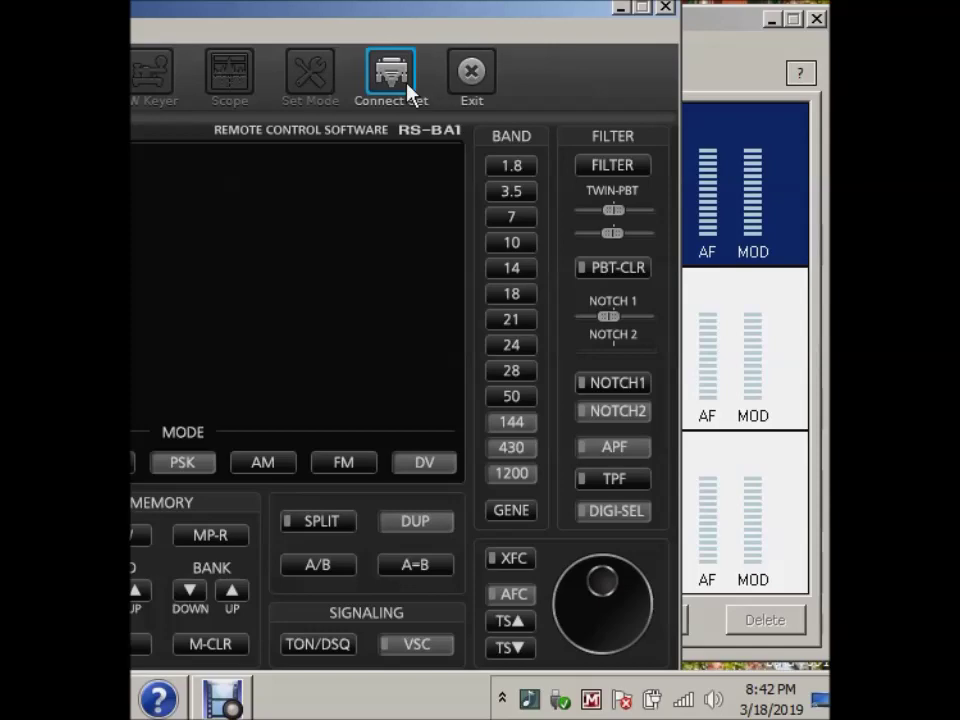
Accept RS-BA1 connect settings of COM 5, 115200 bps, CI-V address 7C
{"action": "left_click", "coordinate": [392, 84]}
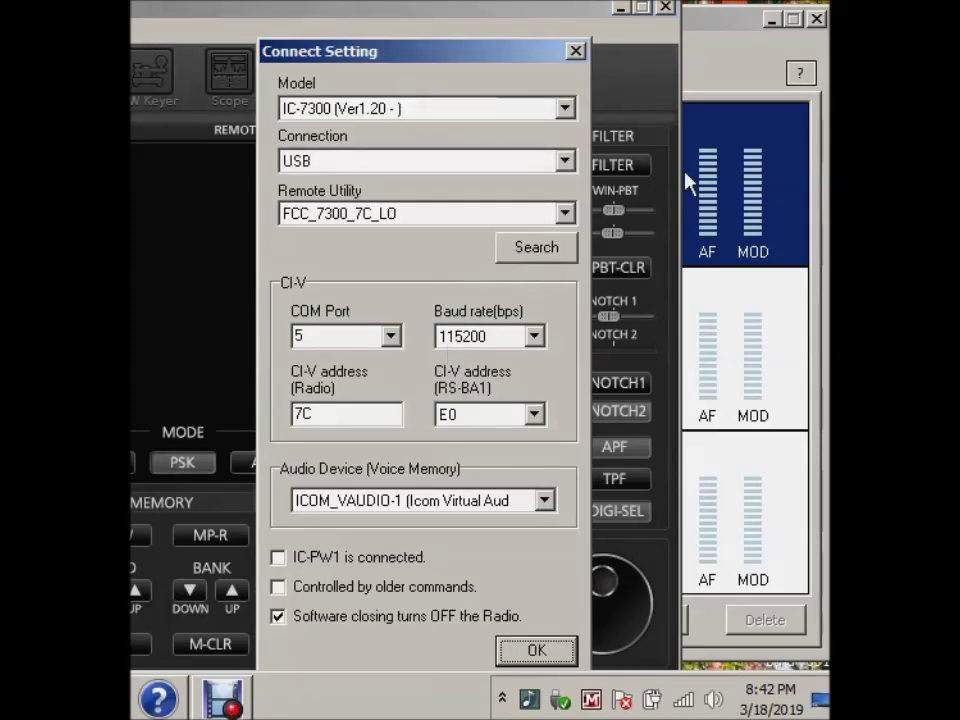
{"action": "left_click", "coordinate": [627, 163]}
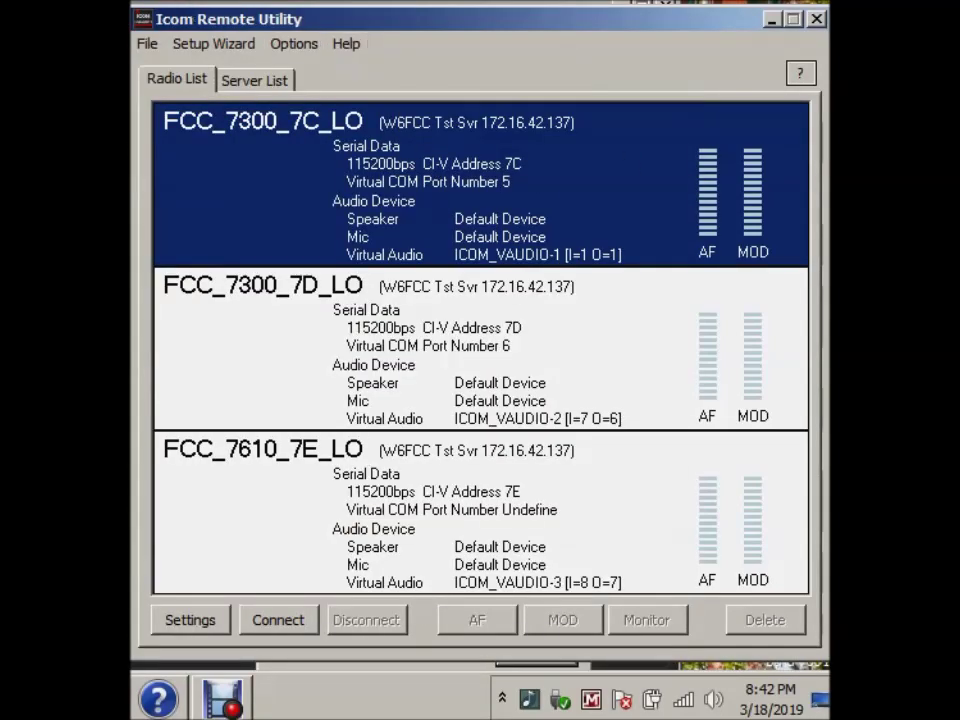
{"action": "key", "text": "alt+Tab"}
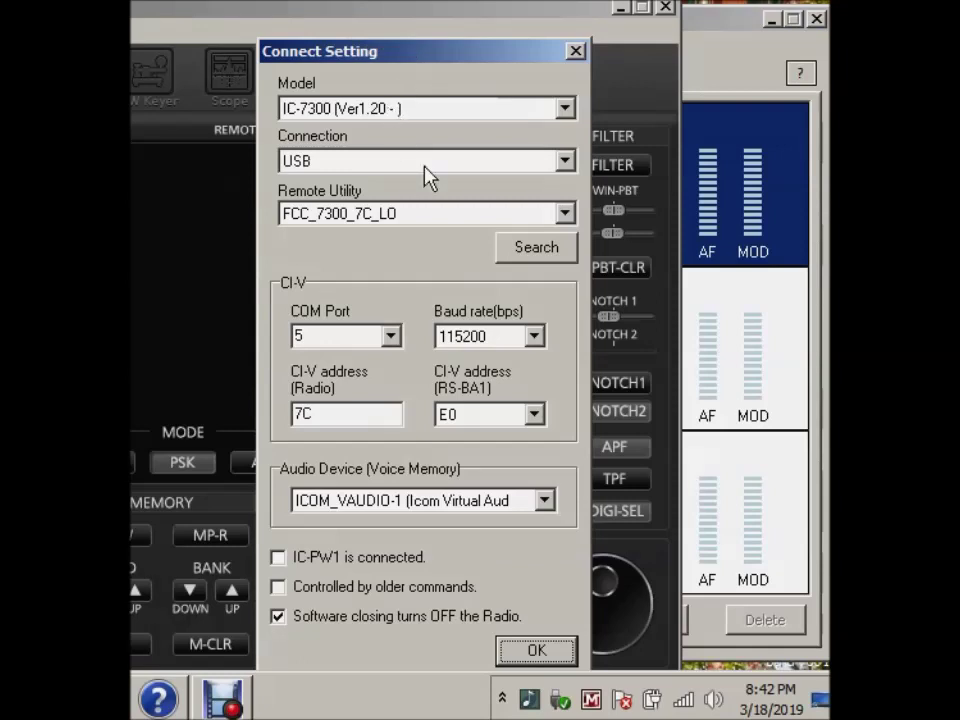
{"action": "left_click", "coordinate": [515, 652]}
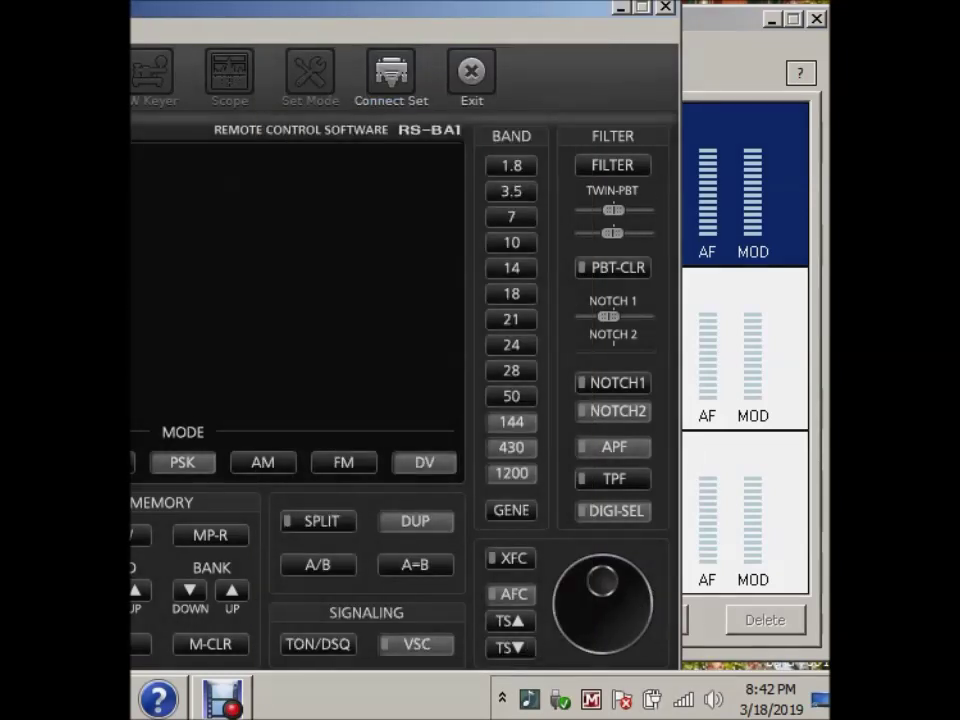
{"action": "left_click_drag", "start_coordinate": [326, 17], "coordinate": [674, 18]}
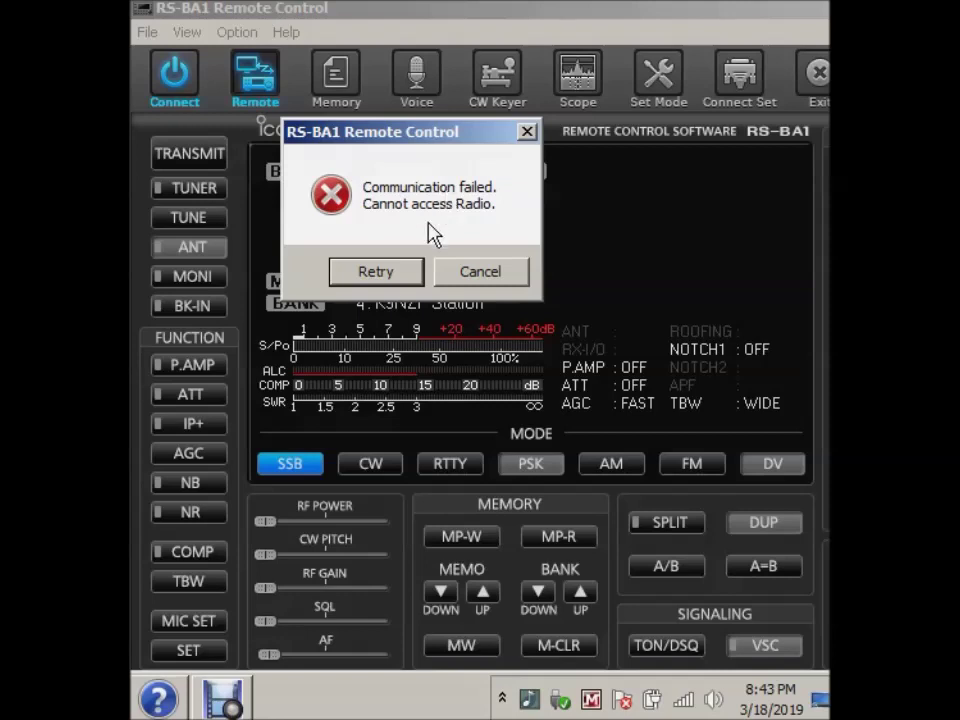
Cancel the 'Communication failed' error and disconnect RS-BA1 from the radio
{"action": "left_click", "coordinate": [484, 275]}
{"action": "left_click", "coordinate": [194, 99]}
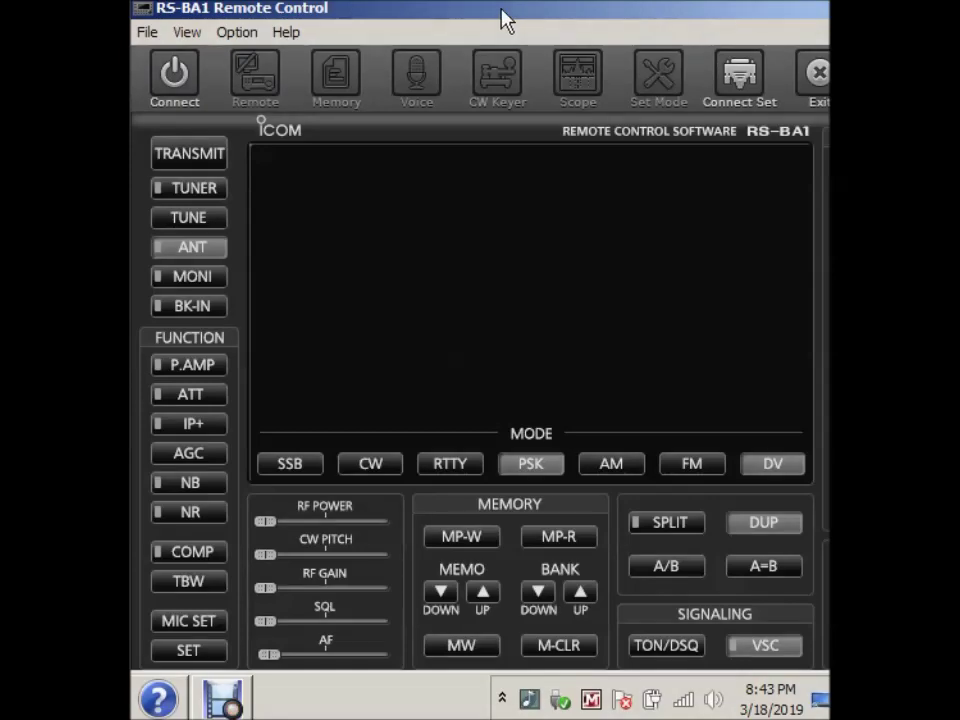
Review and close RS-BA1's Connect Set, then bring Remote Utility's radio list forward
{"action": "left_click_drag", "start_coordinate": [505, 17], "coordinate": [5, 45]}
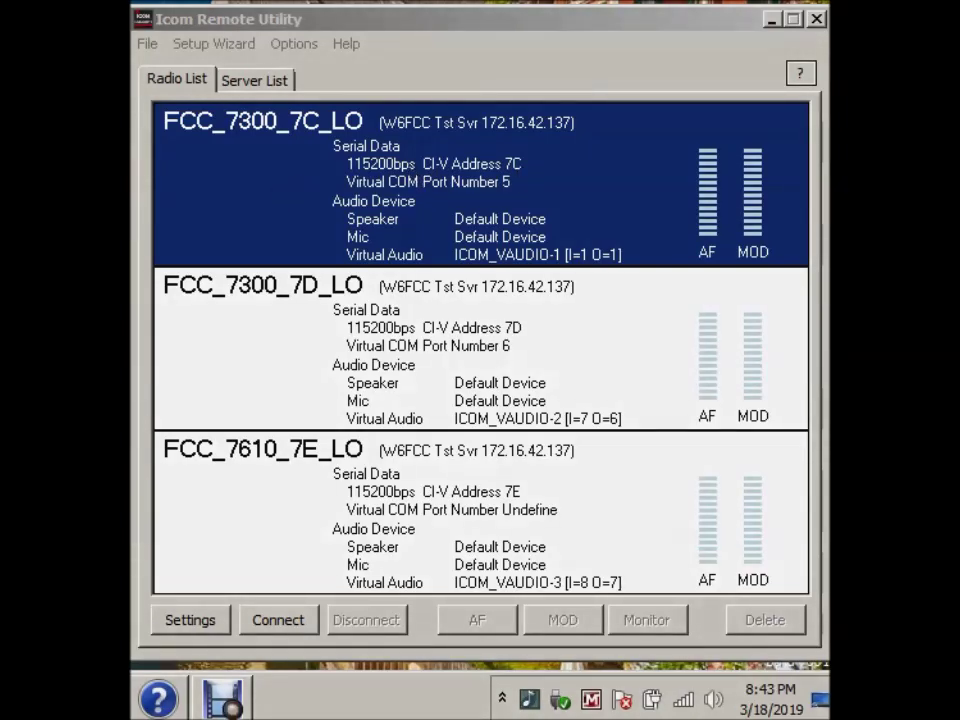
{"action": "left_click_drag", "start_coordinate": [135, 47], "coordinate": [420, 70]}
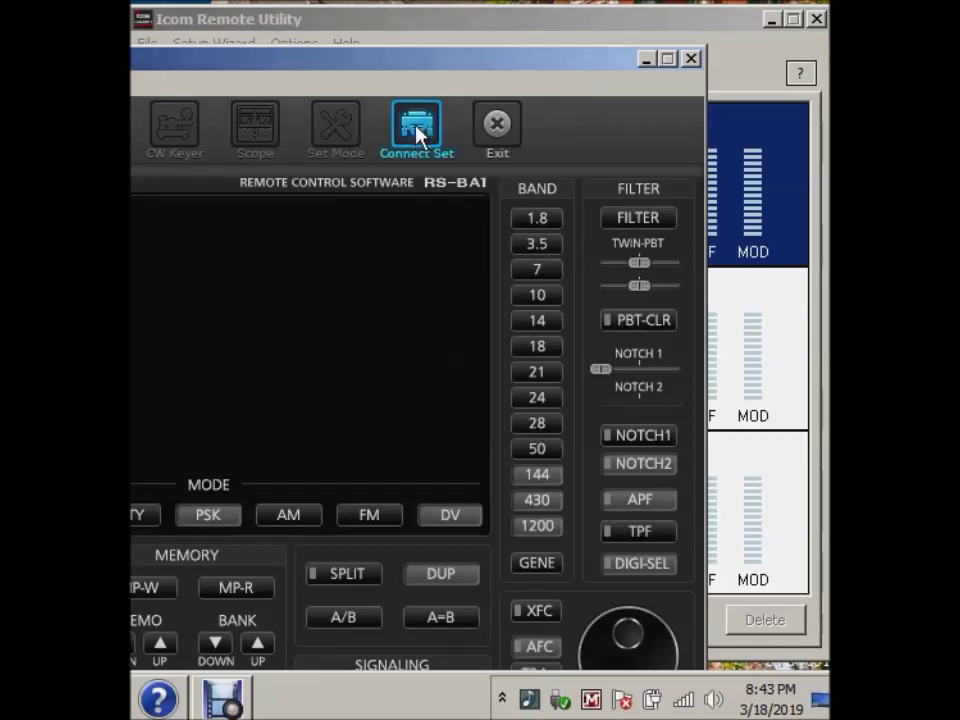
{"action": "left_click", "coordinate": [418, 133]}
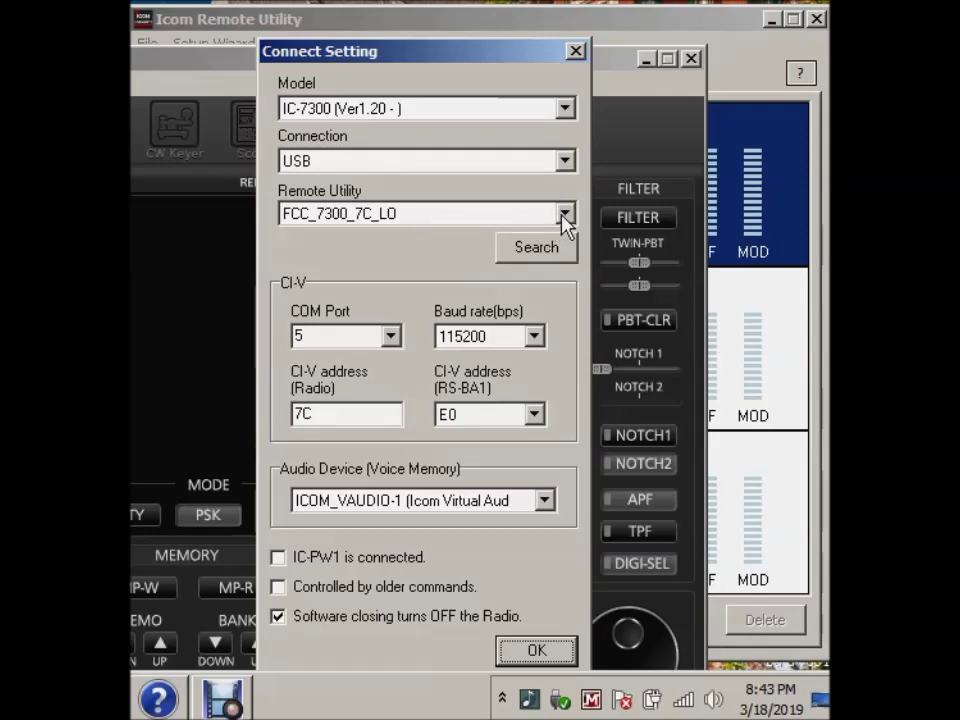
{"action": "key", "text": "Return"}
{"action": "left_click", "coordinate": [729, 90]}
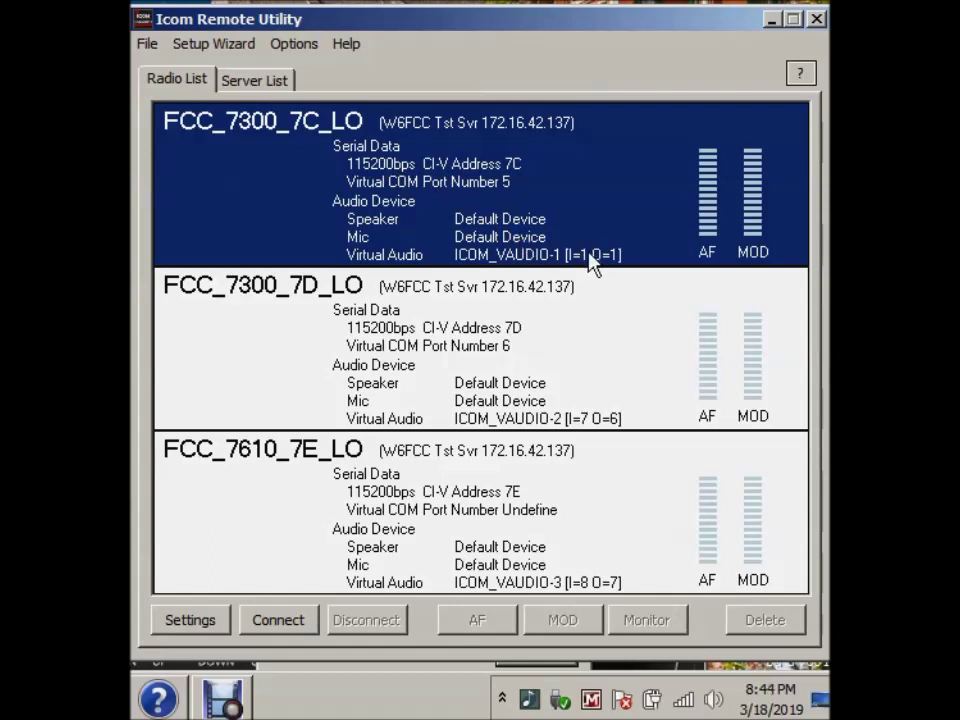
Connect FCC_7300_7C_LO, acknowledge virtual port 5, and OK RS-BA1's Connect Setting
{"action": "right_click", "coordinate": [267, 188]}
{"action": "left_click", "coordinate": [321, 197]}
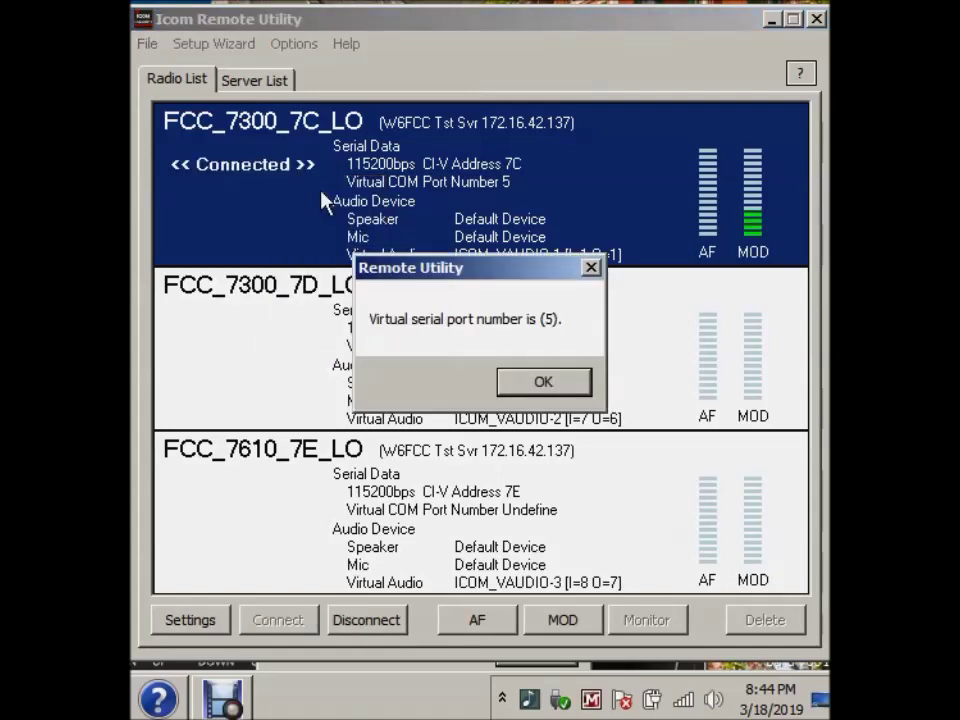
{"action": "left_click", "coordinate": [548, 384]}
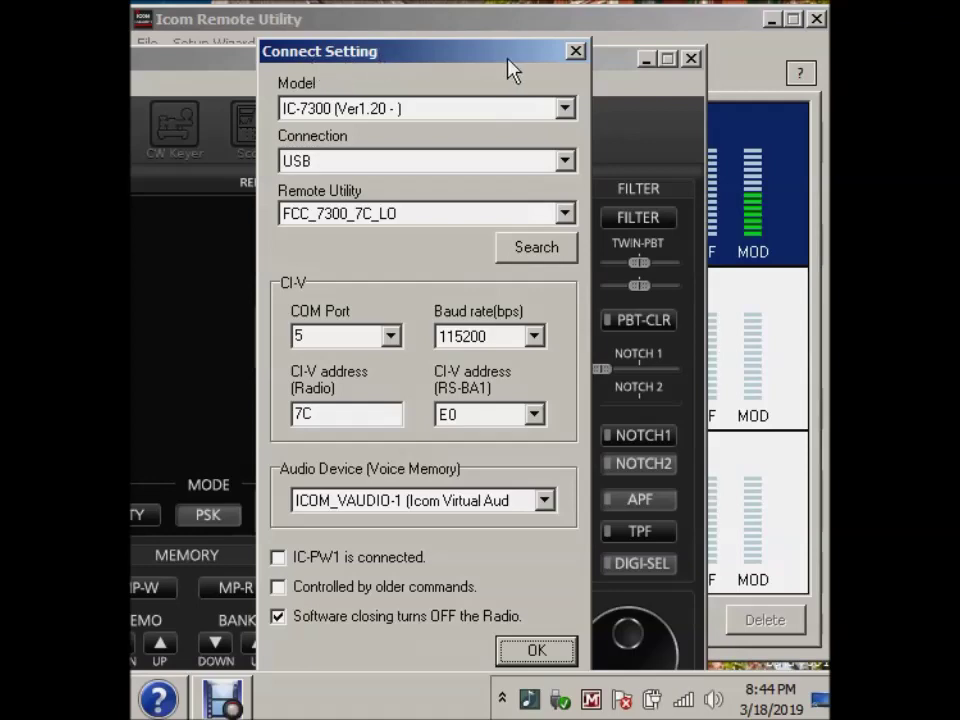
{"action": "left_click", "coordinate": [543, 655]}
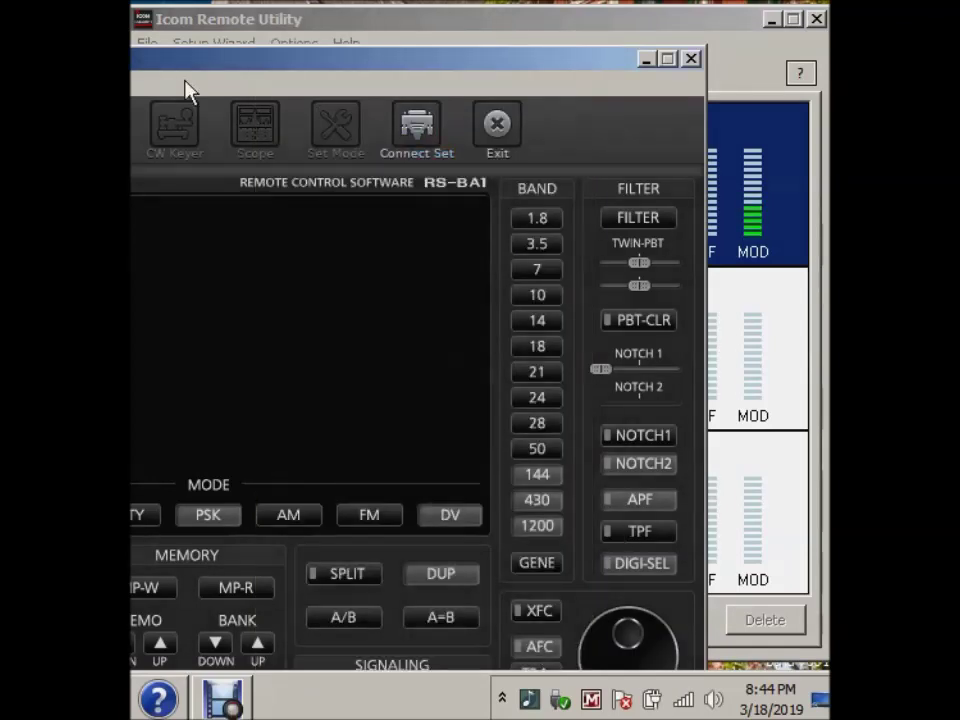
Connect RS-BA1 to the remote IC-7300 on 7.205.000 LSB, with the window moved to the screen top
{"action": "left_click_drag", "start_coordinate": [234, 60], "coordinate": [570, 55]}
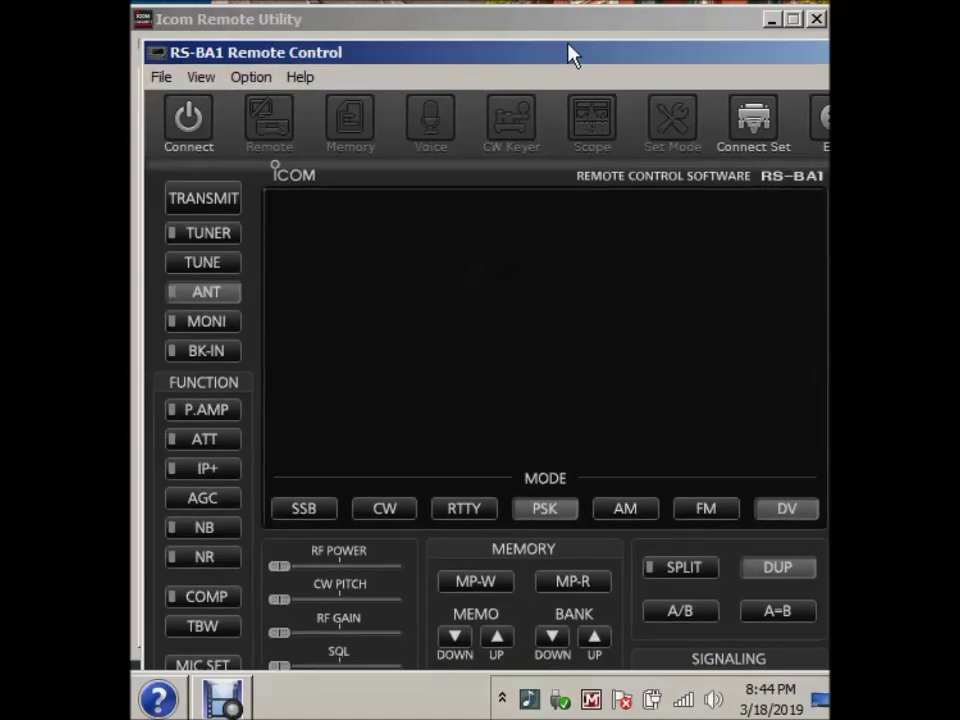
{"action": "left_click", "coordinate": [210, 121]}
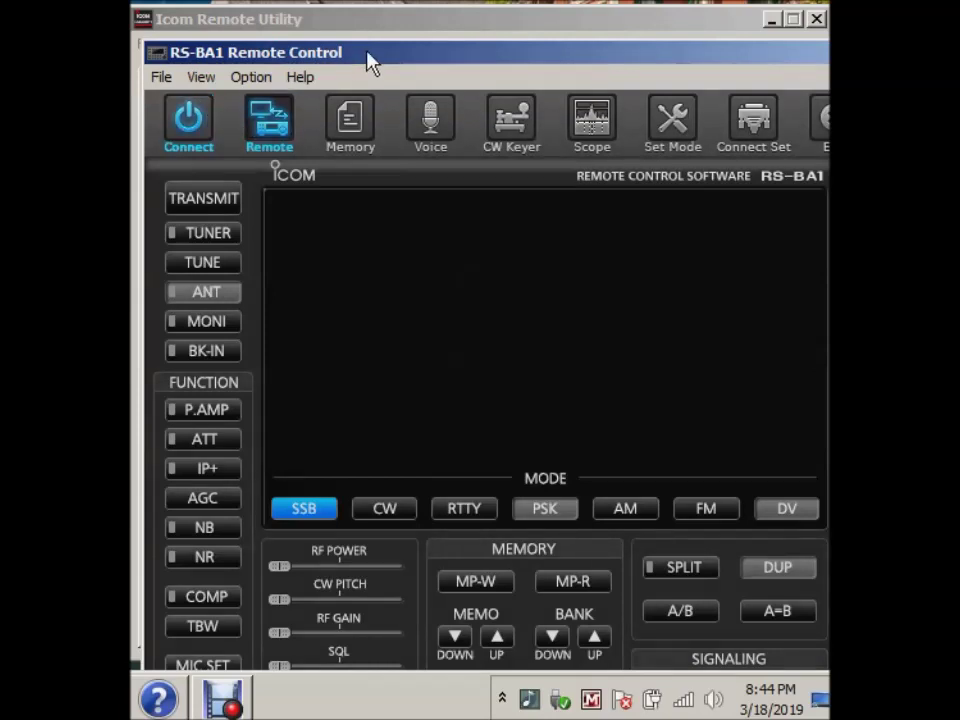
{"action": "left_click_drag", "start_coordinate": [365, 55], "coordinate": [356, 5]}
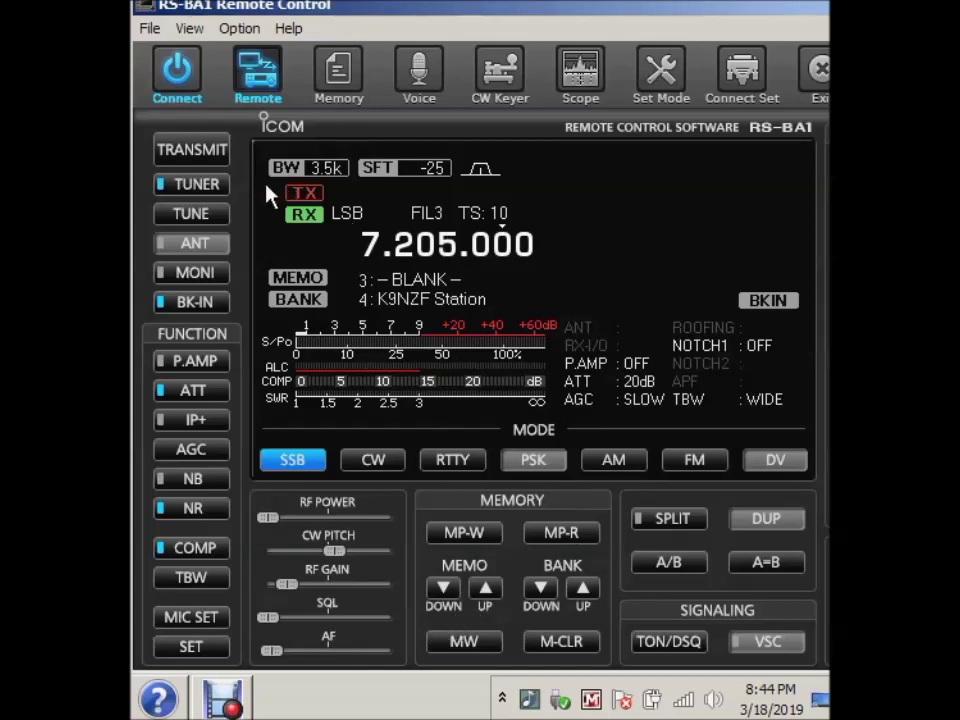
Put the radio into transmit and check the signal on the Spectrum Scope, then close it
{"action": "left_click", "coordinate": [213, 152]}
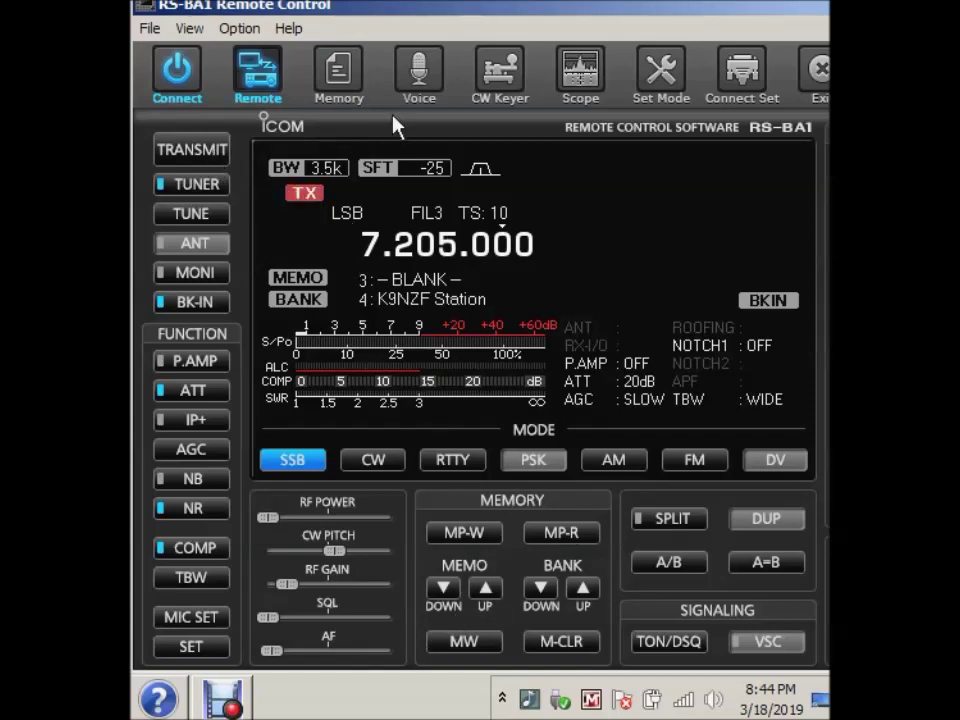
{"action": "left_click", "coordinate": [595, 78]}
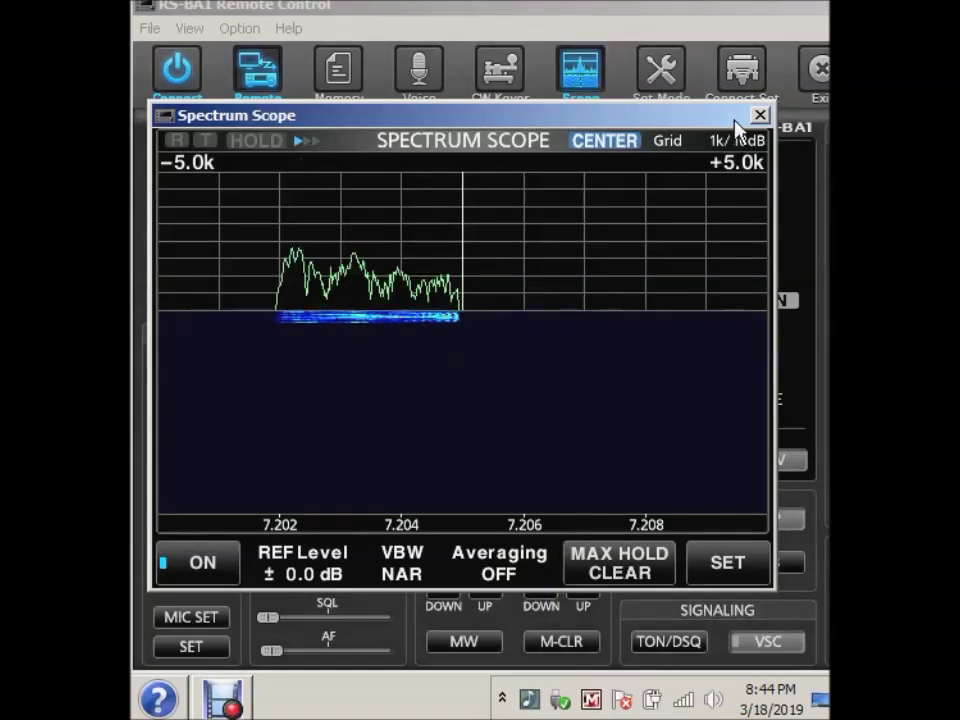
{"action": "left_click", "coordinate": [761, 115]}
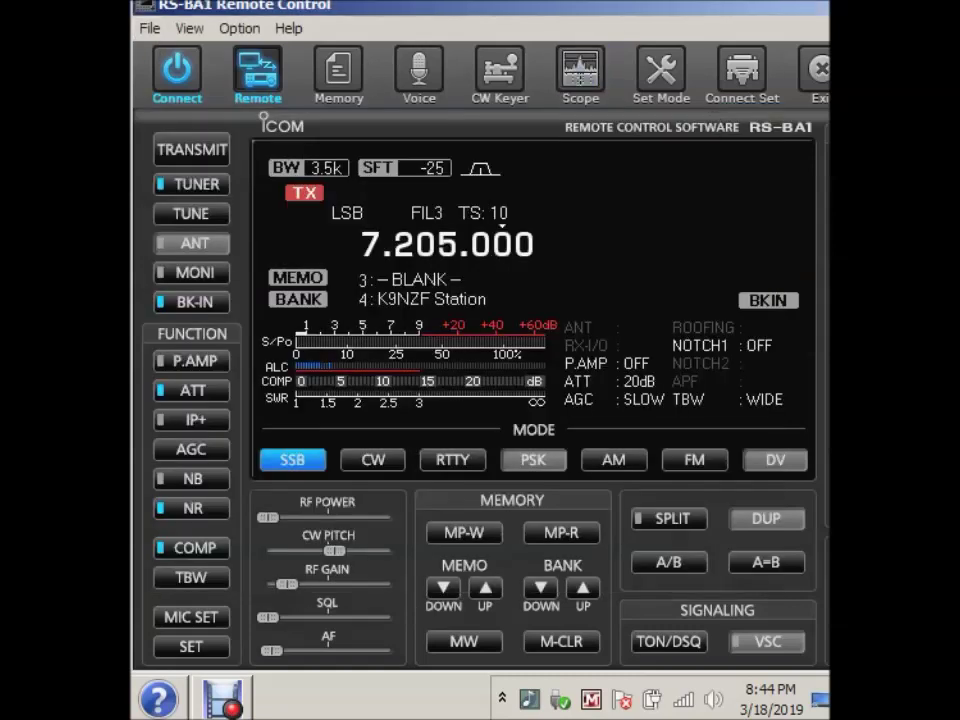
Disconnect from the IC-7300 and bring up the Windows sound device menu from the tray speaker icon
{"action": "left_click", "coordinate": [172, 66]}
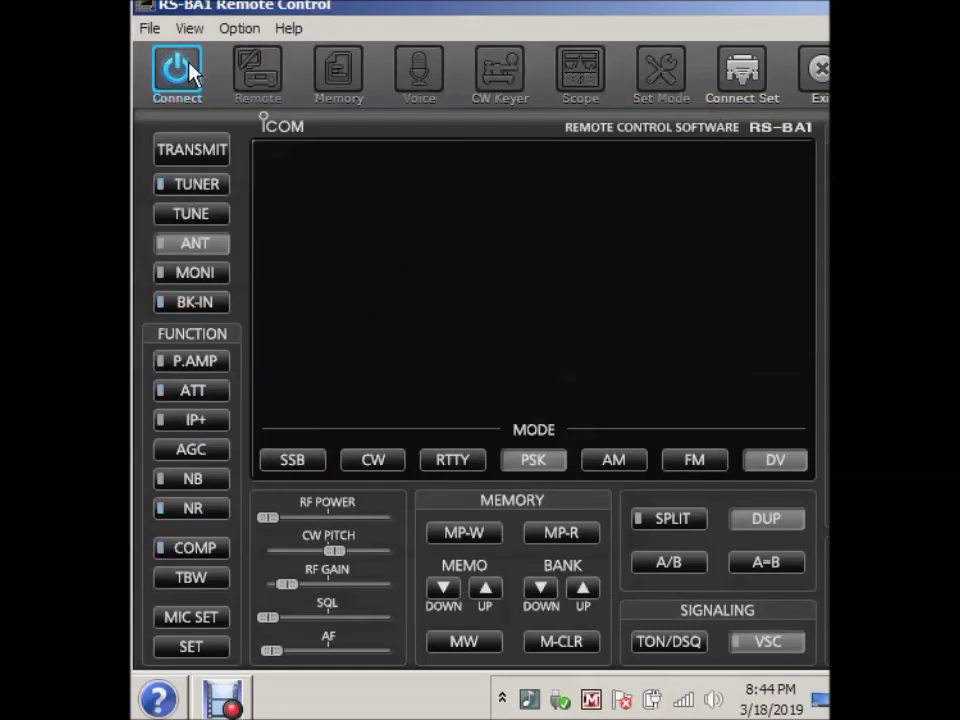
{"action": "right_click", "coordinate": [712, 698]}
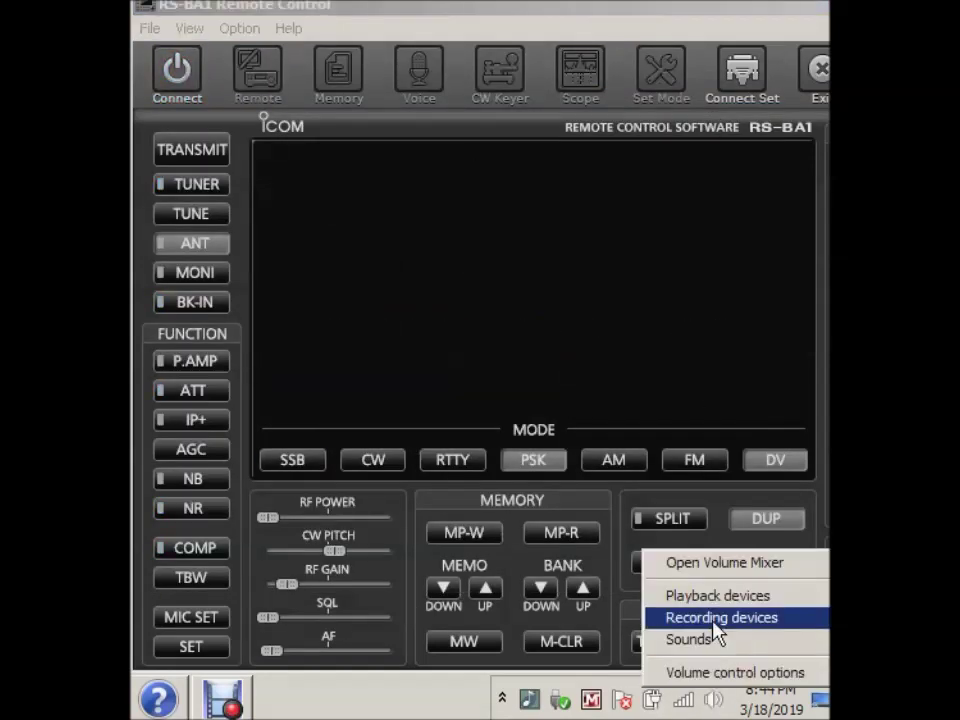